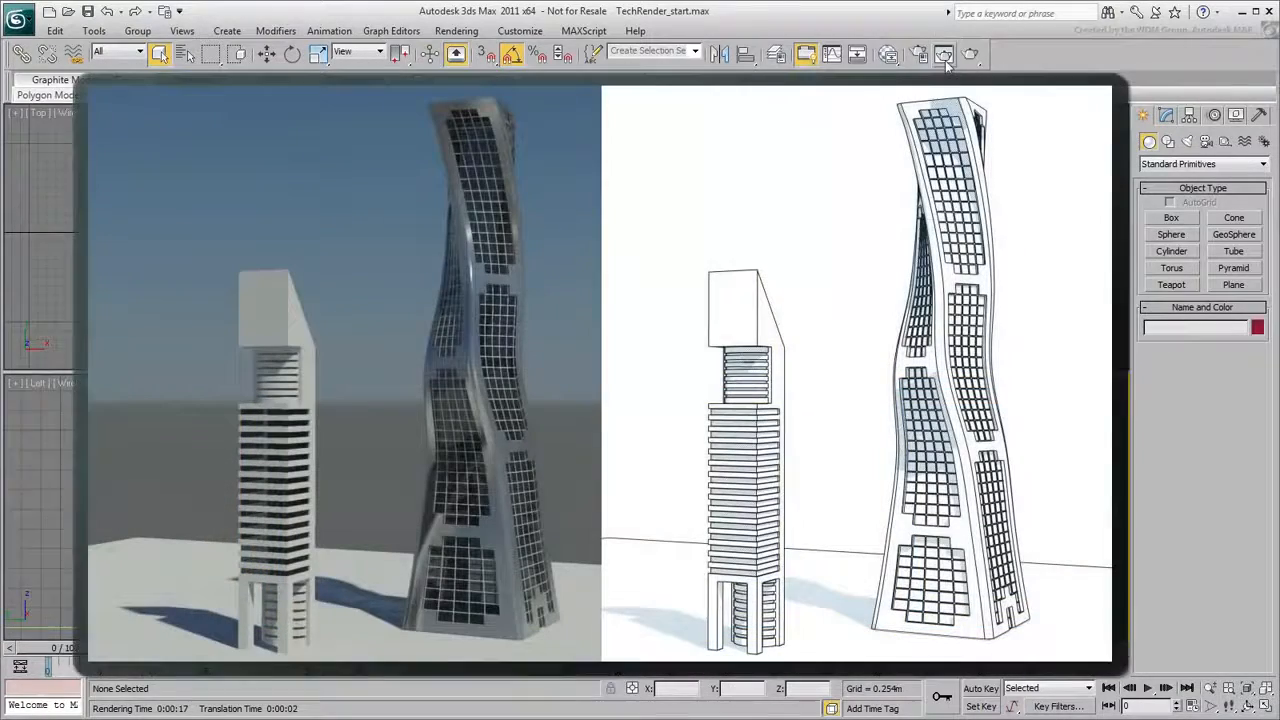
# Step: Review the existing render of the two towers in the rendered frame window and close it
pyautogui.click(945, 56)
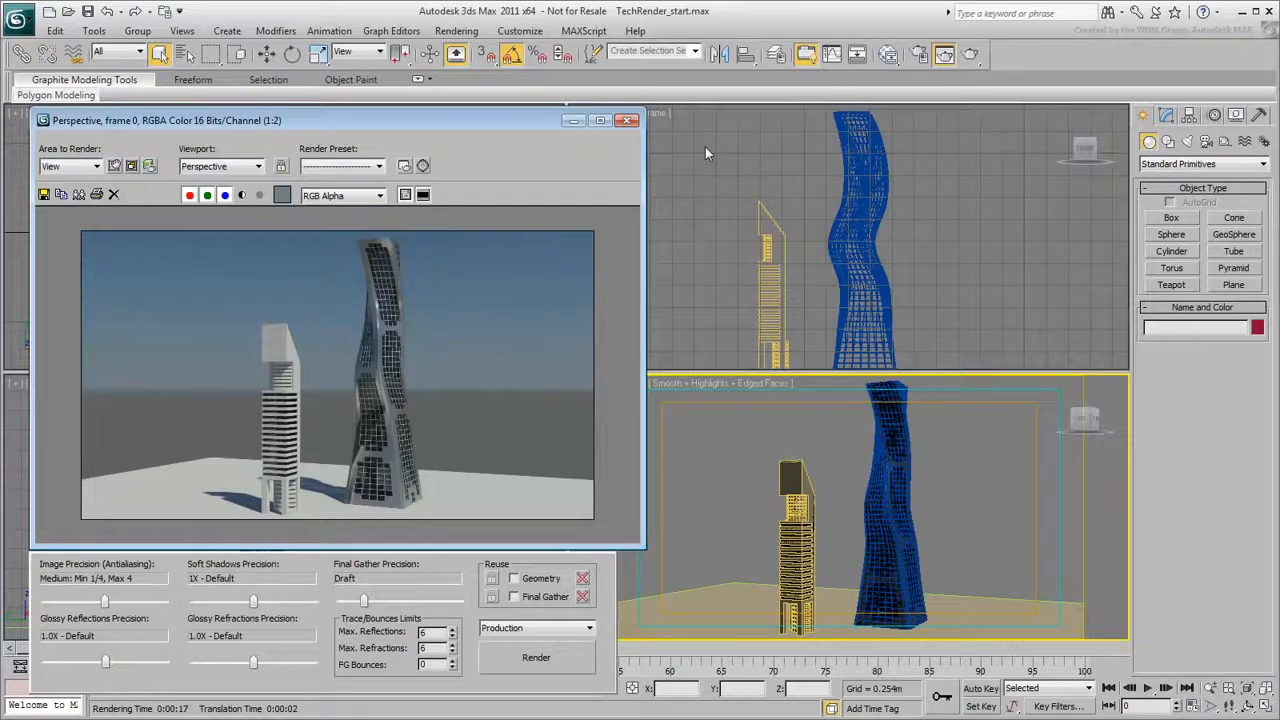
pyautogui.click(625, 121)
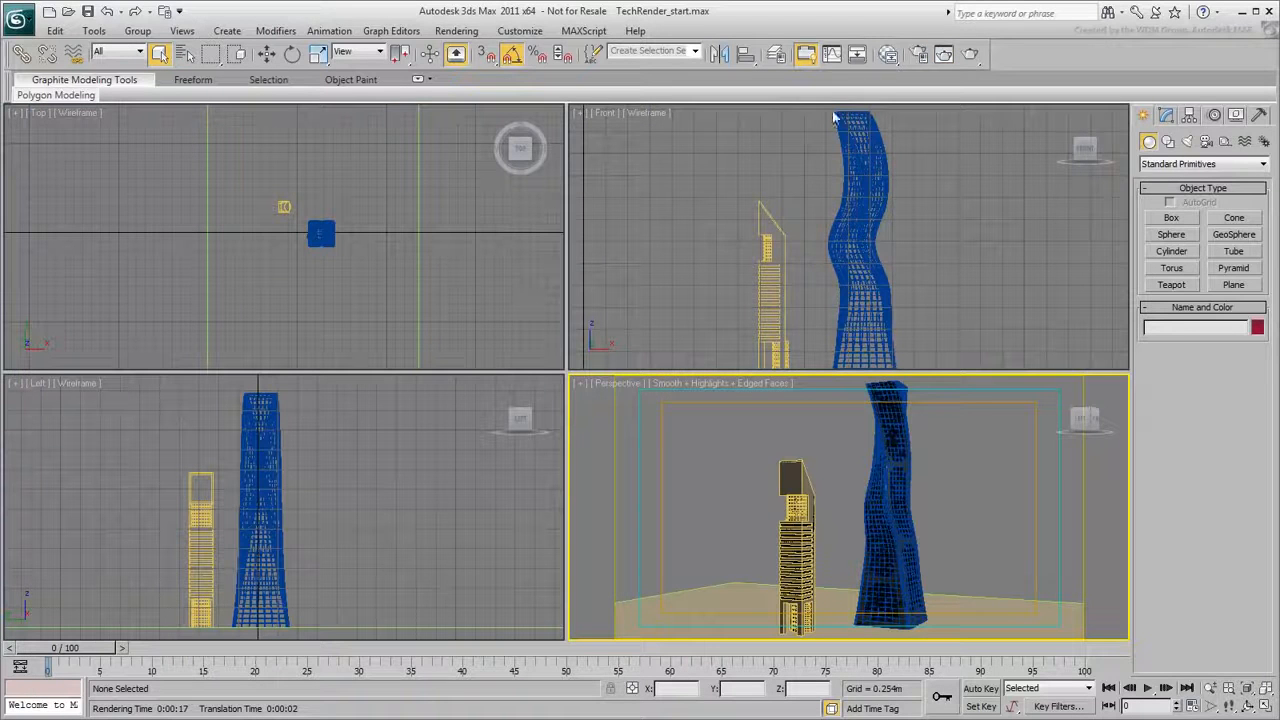
# Step: Create an Ink 'n Paint material in the Slate Material Editor, showing its parameters and an enlarged preview on its node
pyautogui.click(888, 54)
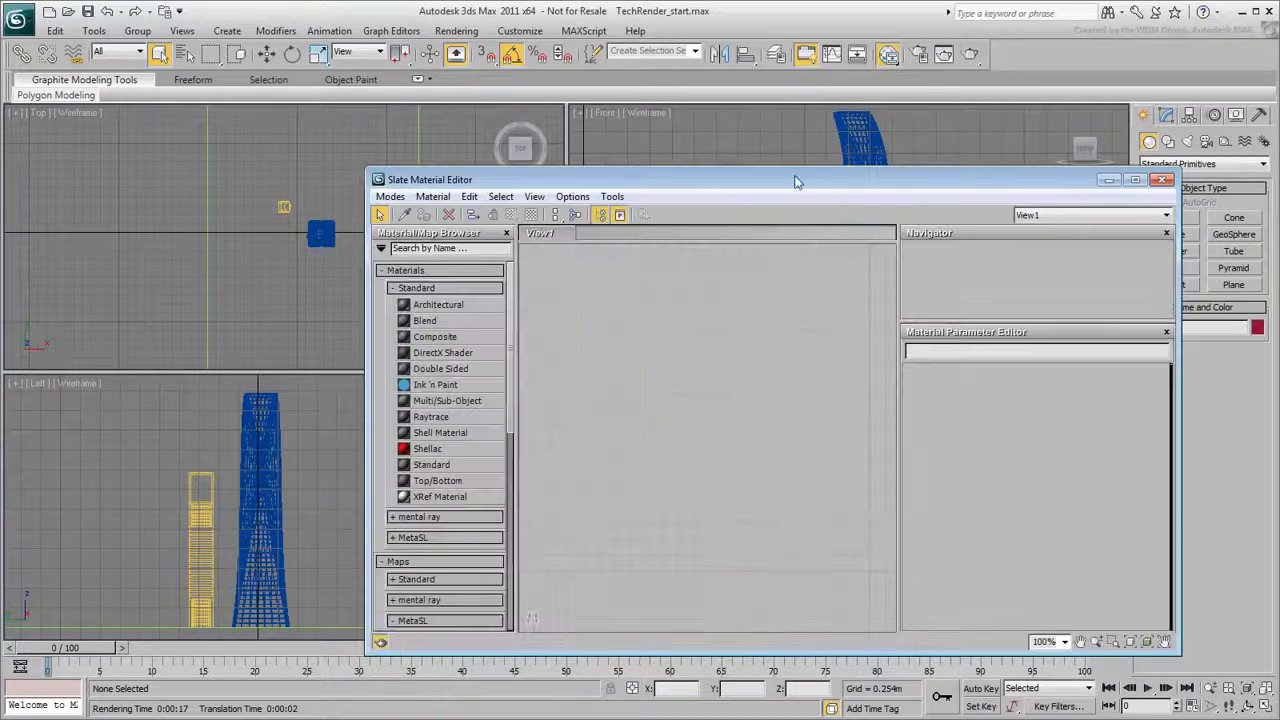
pyautogui.moveTo(436, 384)
pyautogui.mouseDown()
pyautogui.moveTo(583, 403)
pyautogui.moveTo(760, 395)
pyautogui.moveTo(804, 357)
pyautogui.mouseUp()
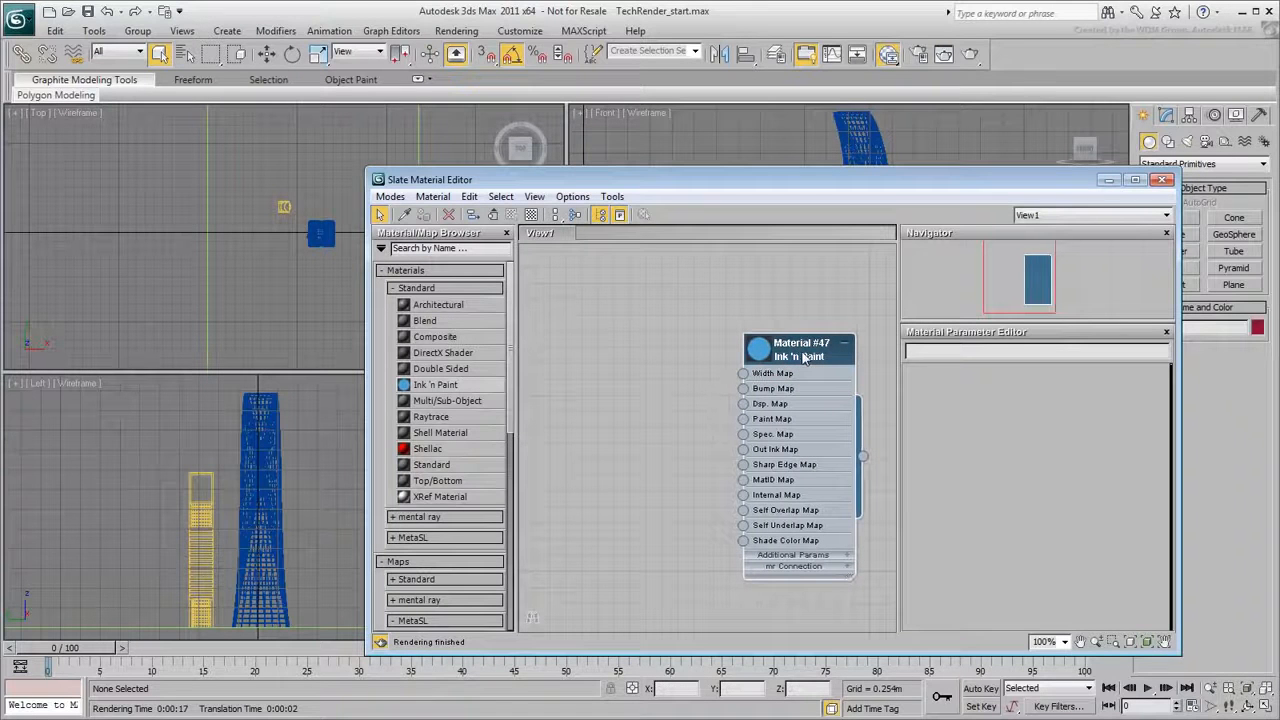
pyautogui.doubleClick(804, 357)
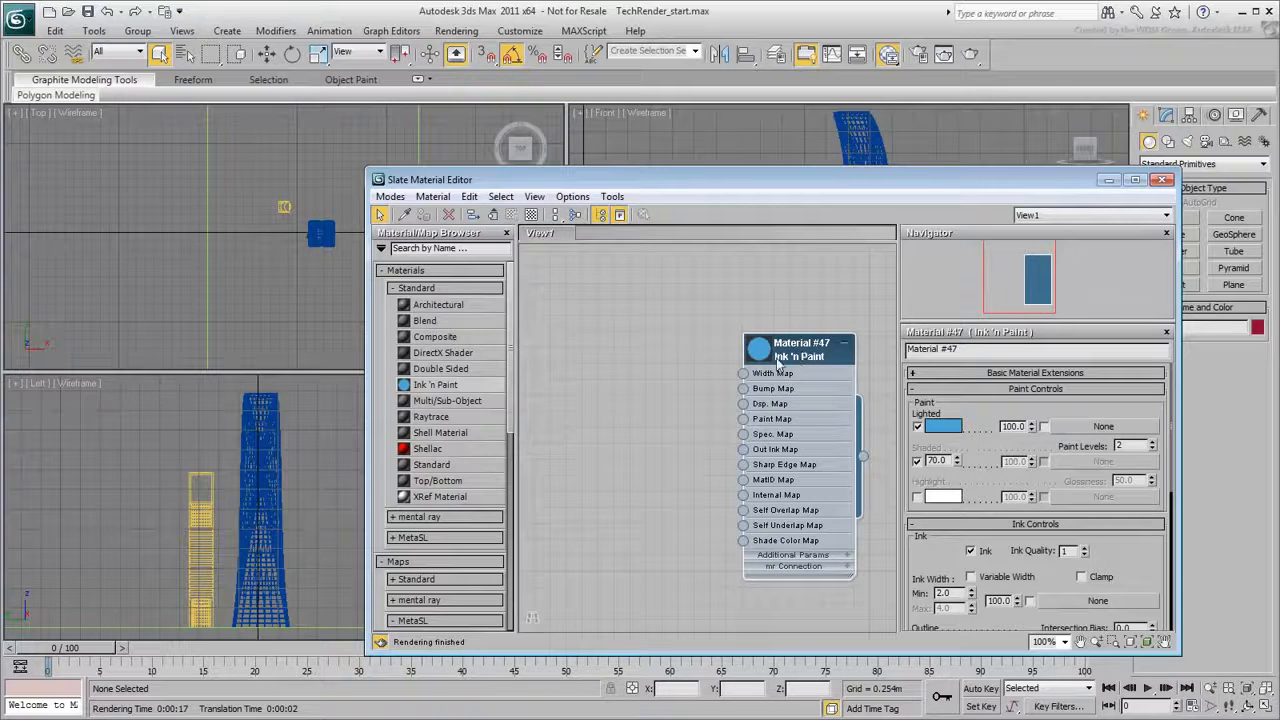
pyautogui.doubleClick(758, 348)
pyautogui.moveTo(790, 356); pyautogui.dragTo(792, 276)
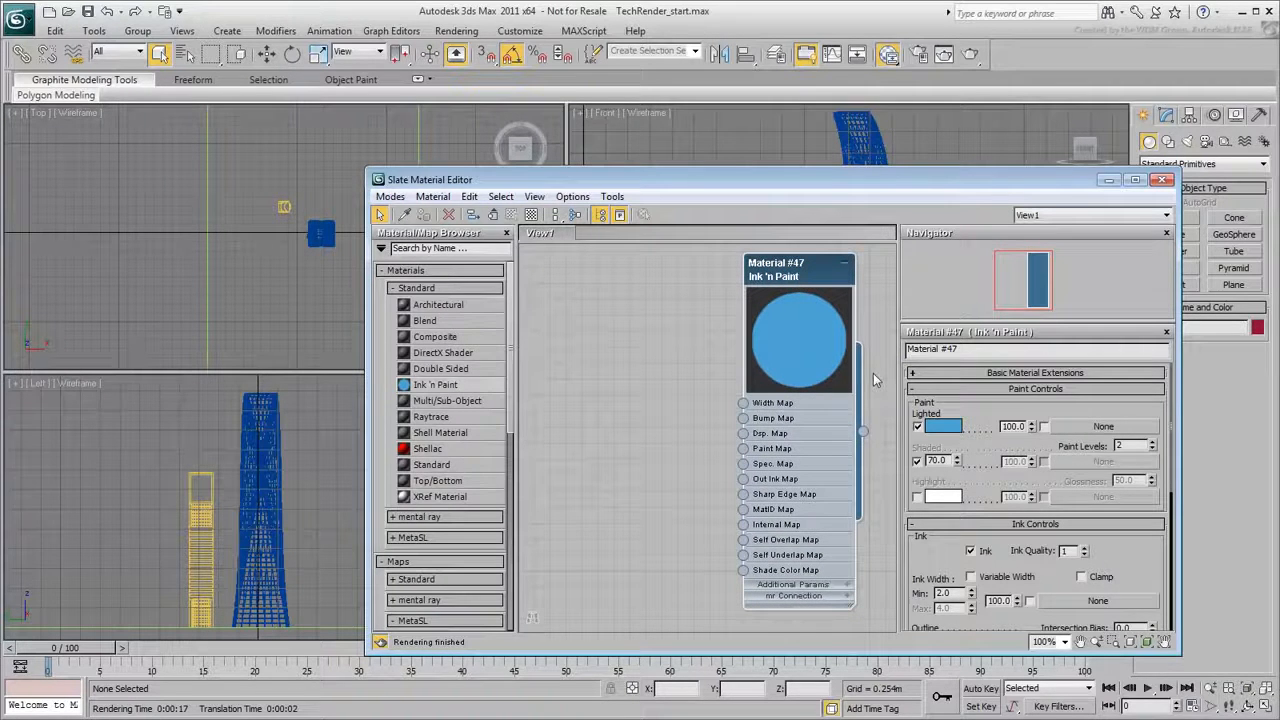
# Step: Set the Ink 'n Paint material's Lighted paint color to pure white
pyautogui.click(944, 427)
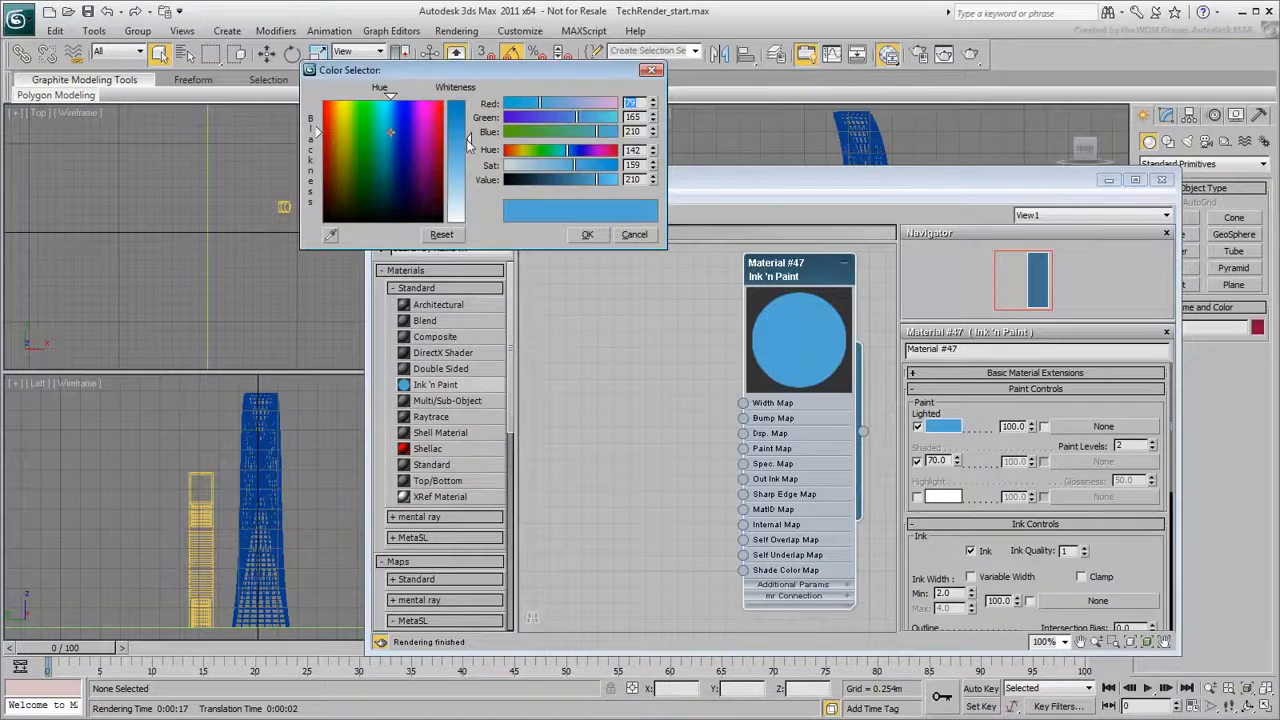
pyautogui.moveTo(469, 138); pyautogui.dragTo(468, 220)
pyautogui.click(585, 234)
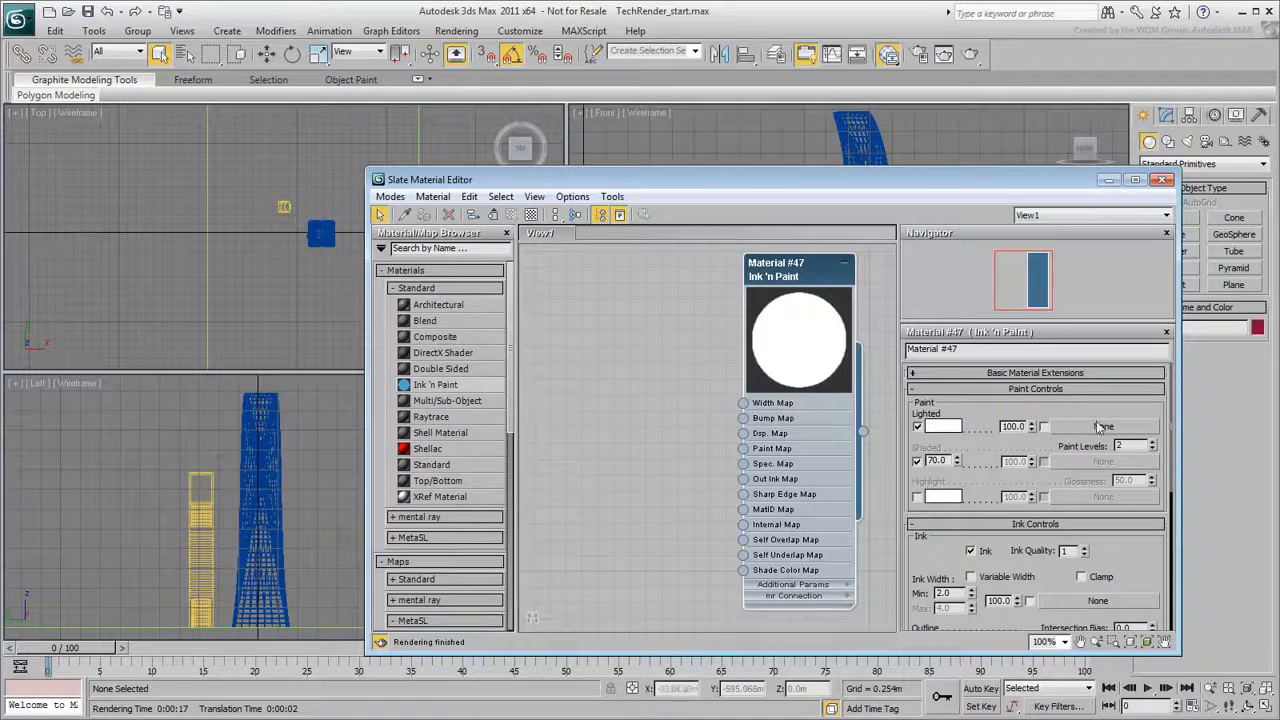
# Step: Try a paint level count of 6 on the Ink 'n Paint material, and settle on 3 Paint Levels
pyautogui.click(1152, 443)
pyautogui.click(1152, 443)
pyautogui.click(1152, 443)
pyautogui.click(1152, 443)
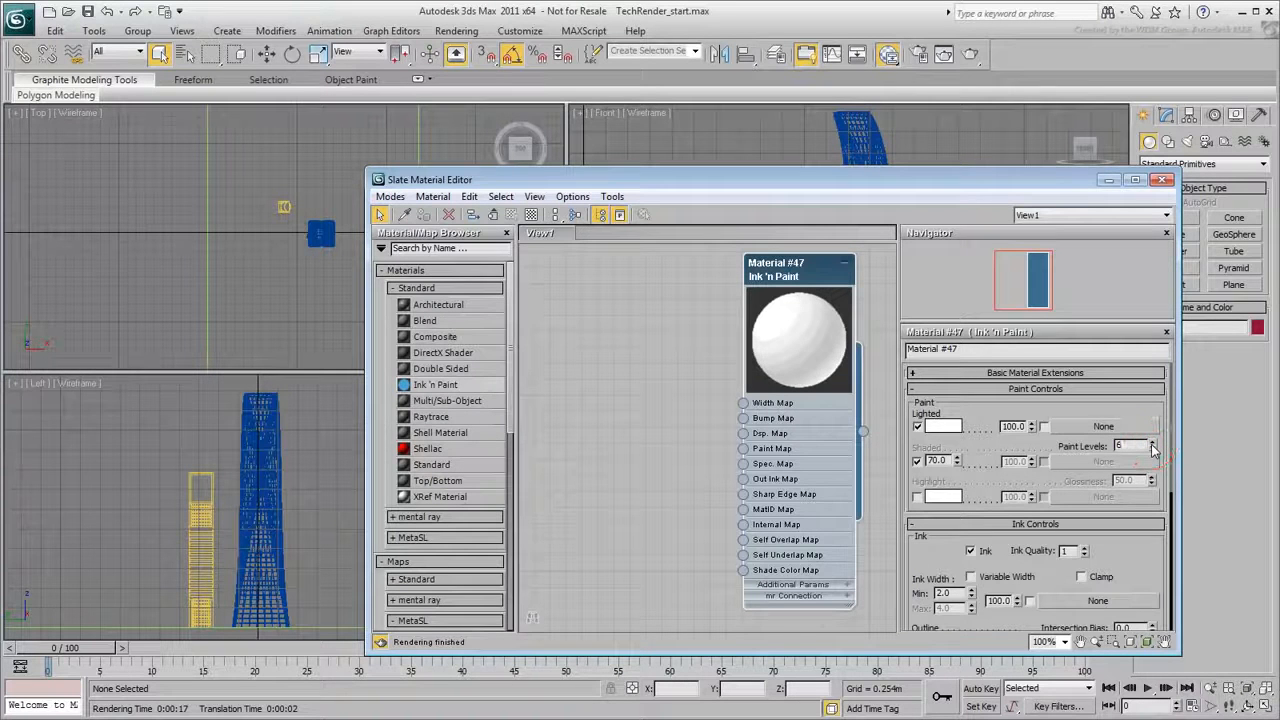
pyautogui.moveTo(1134, 444); pyautogui.dragTo(1093, 444)
pyautogui.write('3')
pyautogui.press('Return')
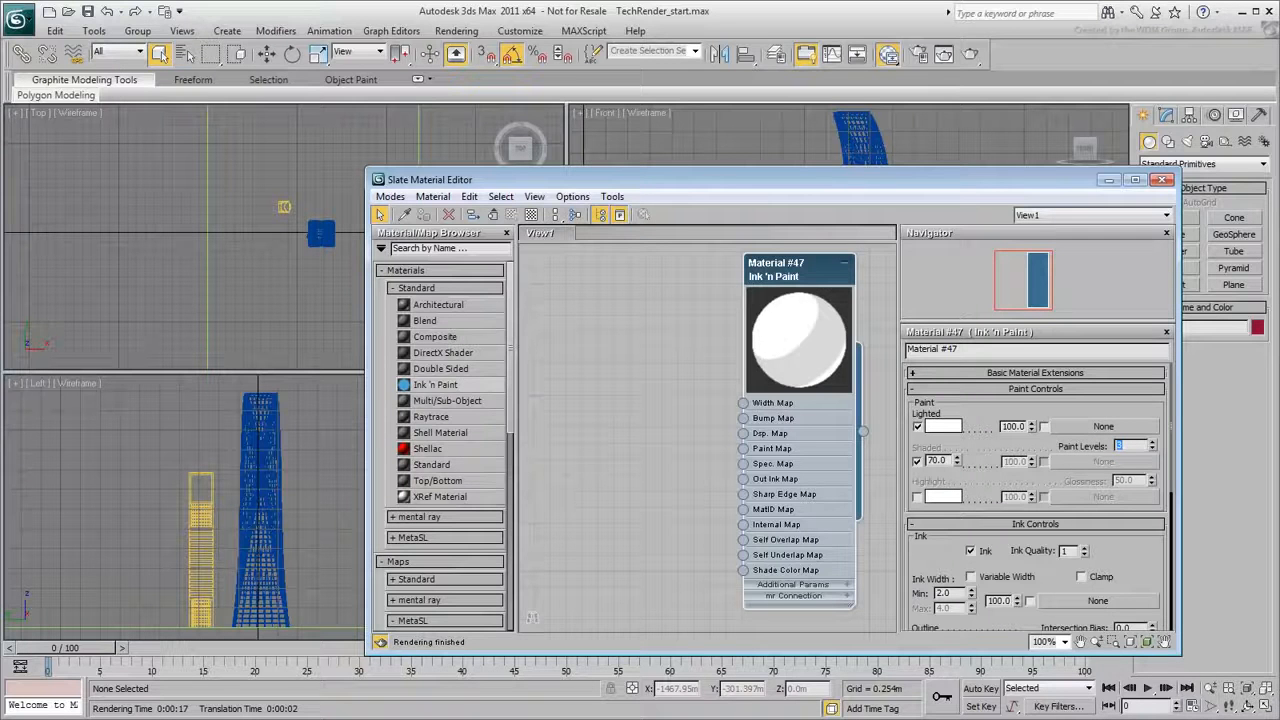
# Step: Switch the Shaded component from a percentage to a color and assign a standard Gradient Ramp map to it
pyautogui.moveTo(957, 463)
pyautogui.mouseDown()
pyautogui.moveTo(956, 488)
pyautogui.moveTo(953, 358)
pyautogui.moveTo(953, 474)
pyautogui.mouseUp()
pyautogui.click(917, 464)
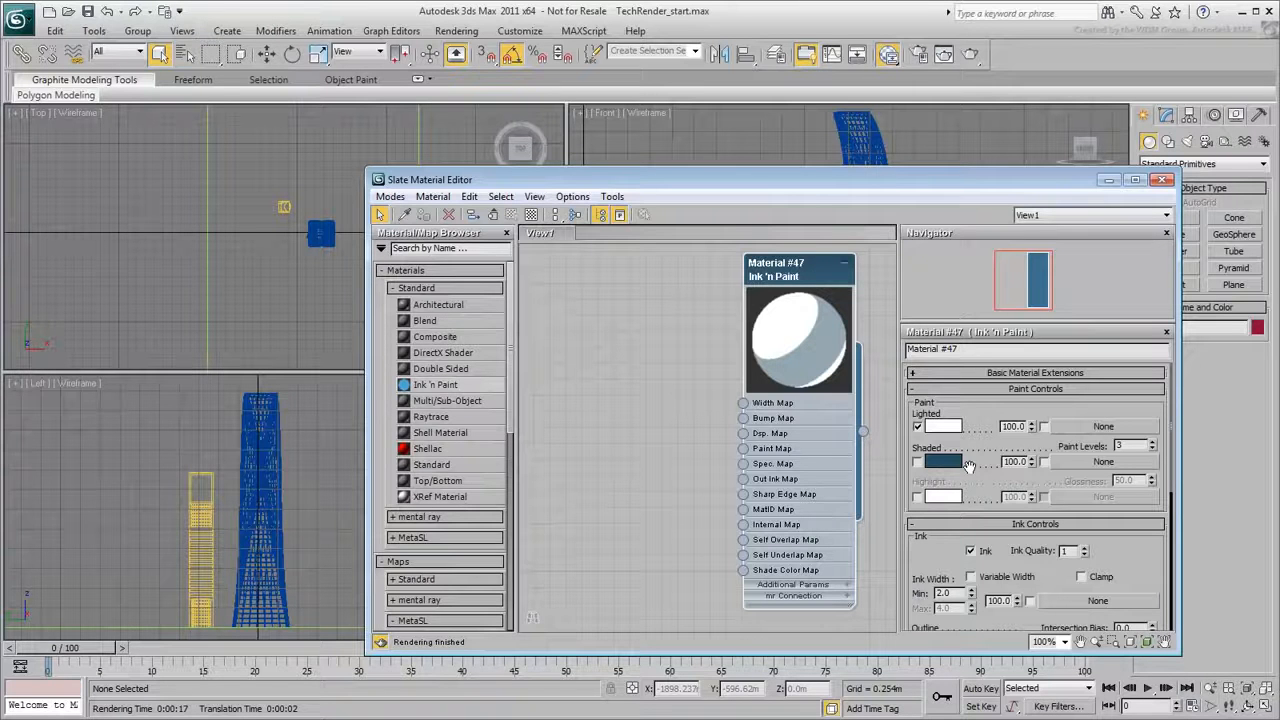
pyautogui.click(1076, 464)
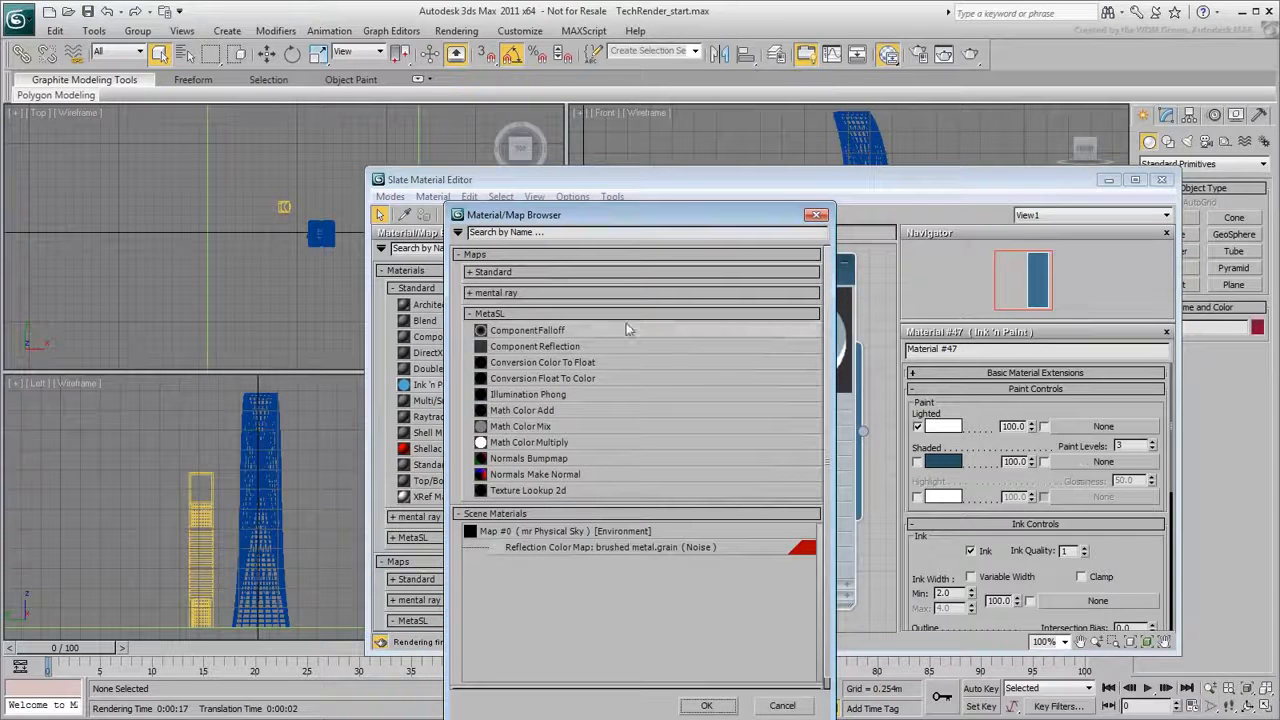
pyautogui.click(555, 313)
pyautogui.click(515, 273)
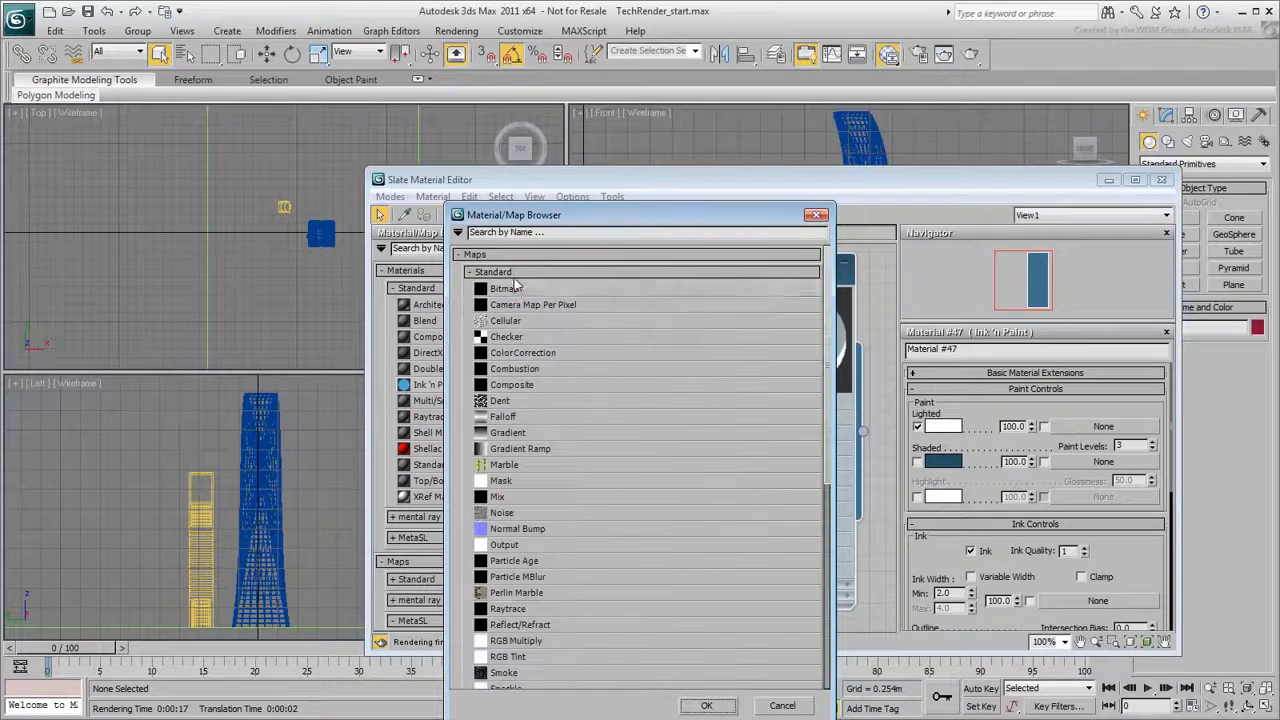
pyautogui.click(515, 452)
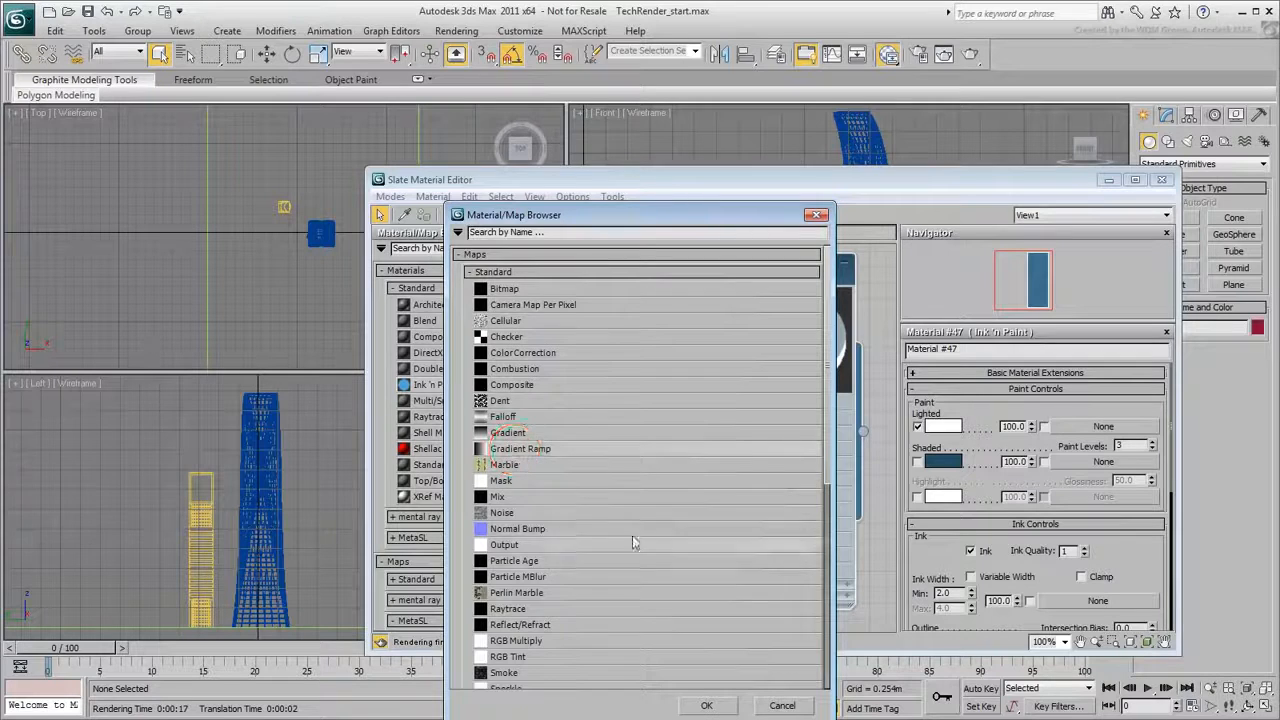
pyautogui.click(706, 705)
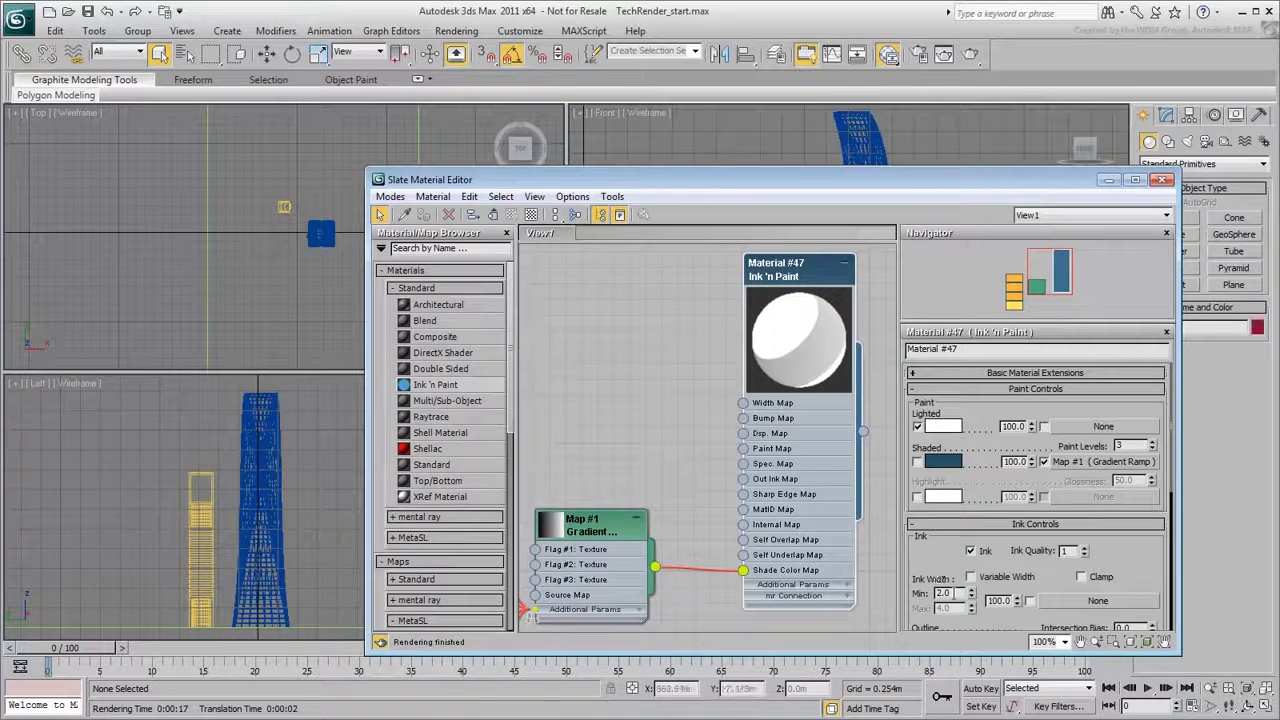
# Step: Set the minimum Ink Width of the Ink 'n Paint material to 0.5
pyautogui.moveTo(952, 593); pyautogui.dragTo(916, 594)
pyautogui.write('0.5')
pyautogui.press('Return')
# Step: Show the Gradient Ramp map's parameters with an enlarged node preview, and set its W angle to 45 degrees
pyautogui.doubleClick(604, 530)
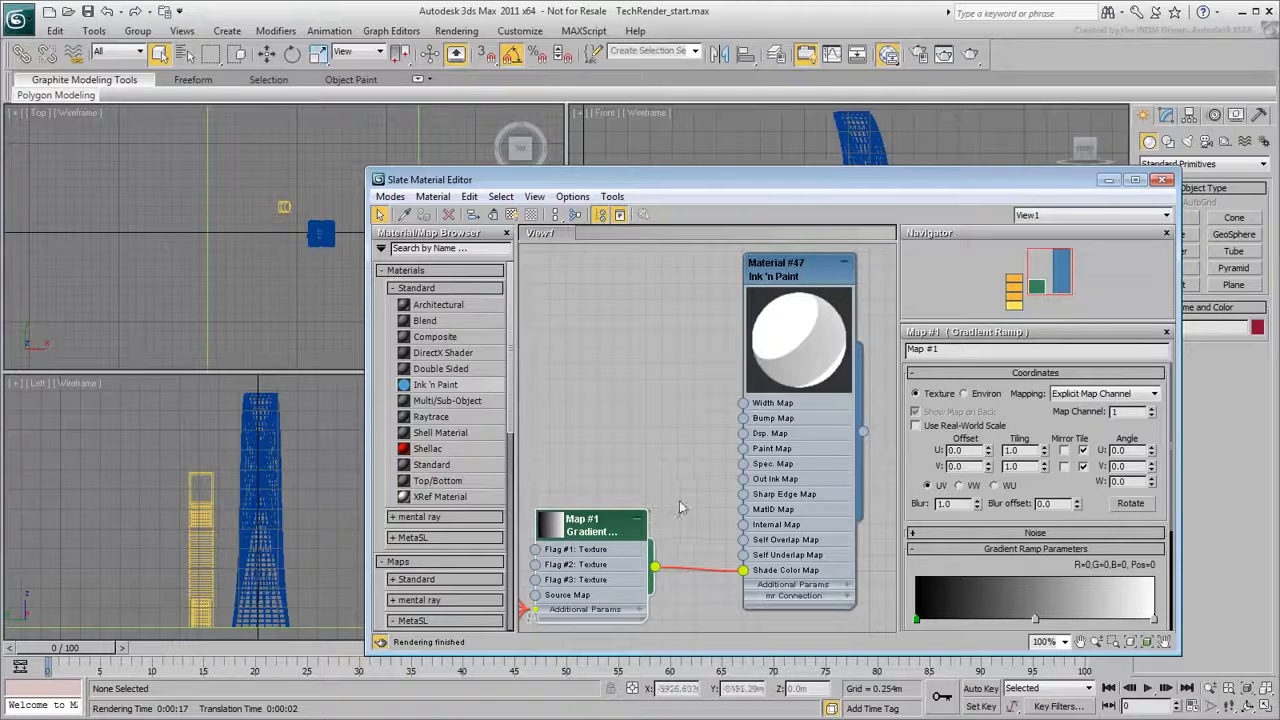
pyautogui.doubleClick(553, 530)
pyautogui.moveTo(604, 462); pyautogui.dragTo(630, 387)
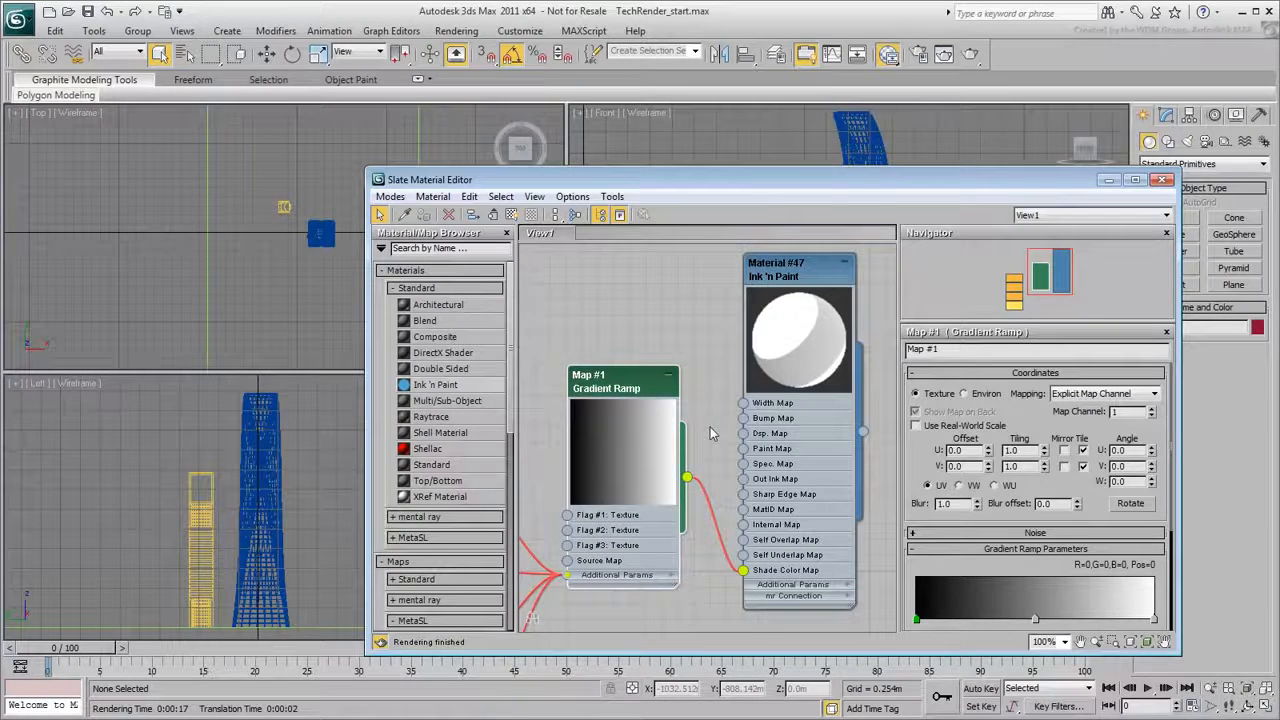
pyautogui.doubleClick(1120, 481)
pyautogui.write('45')
pyautogui.press('Return')
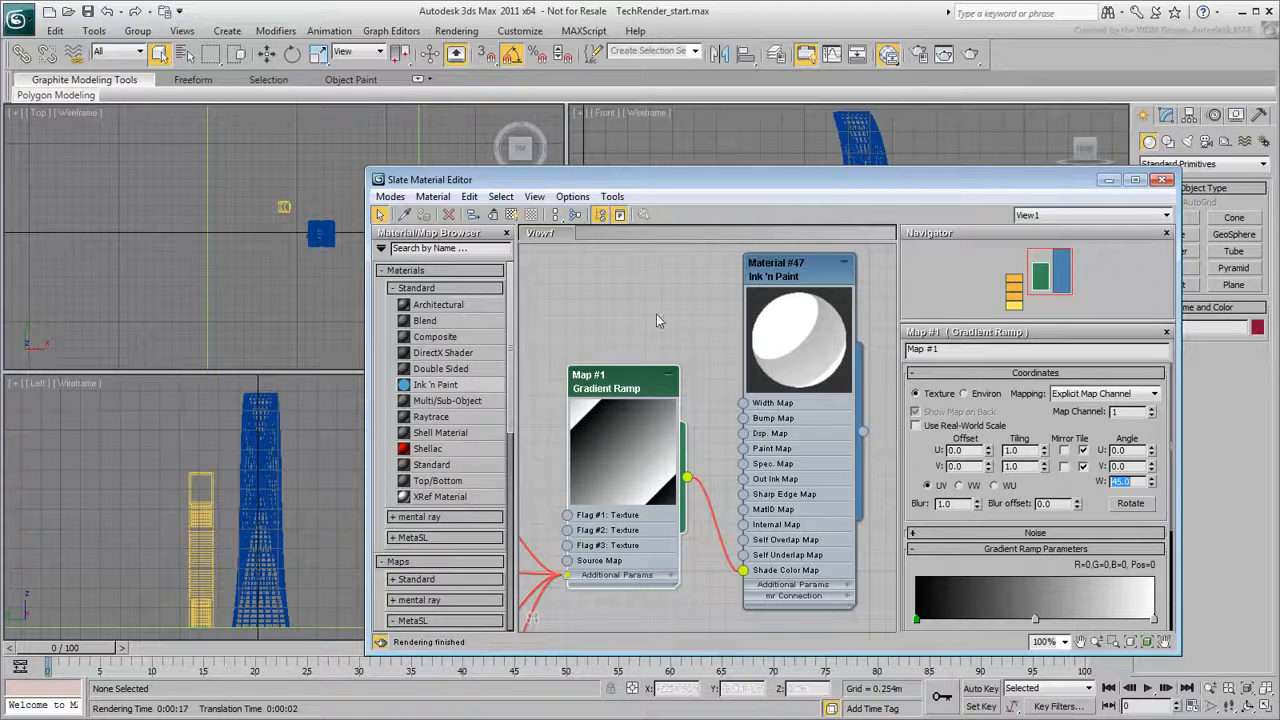
# Step: Change the gradient's starting flag at position 0 to white (255, 255, 255)
pyautogui.doubleClick(916, 621)
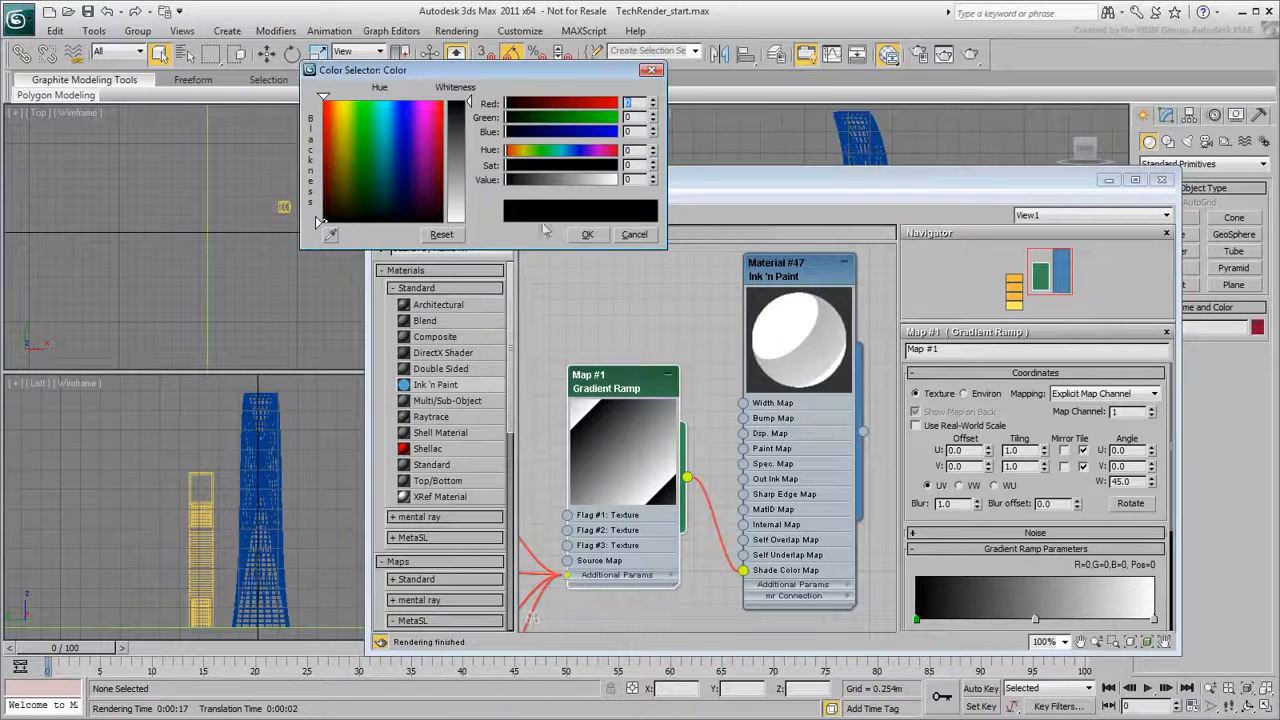
pyautogui.moveTo(470, 100); pyautogui.dragTo(470, 224)
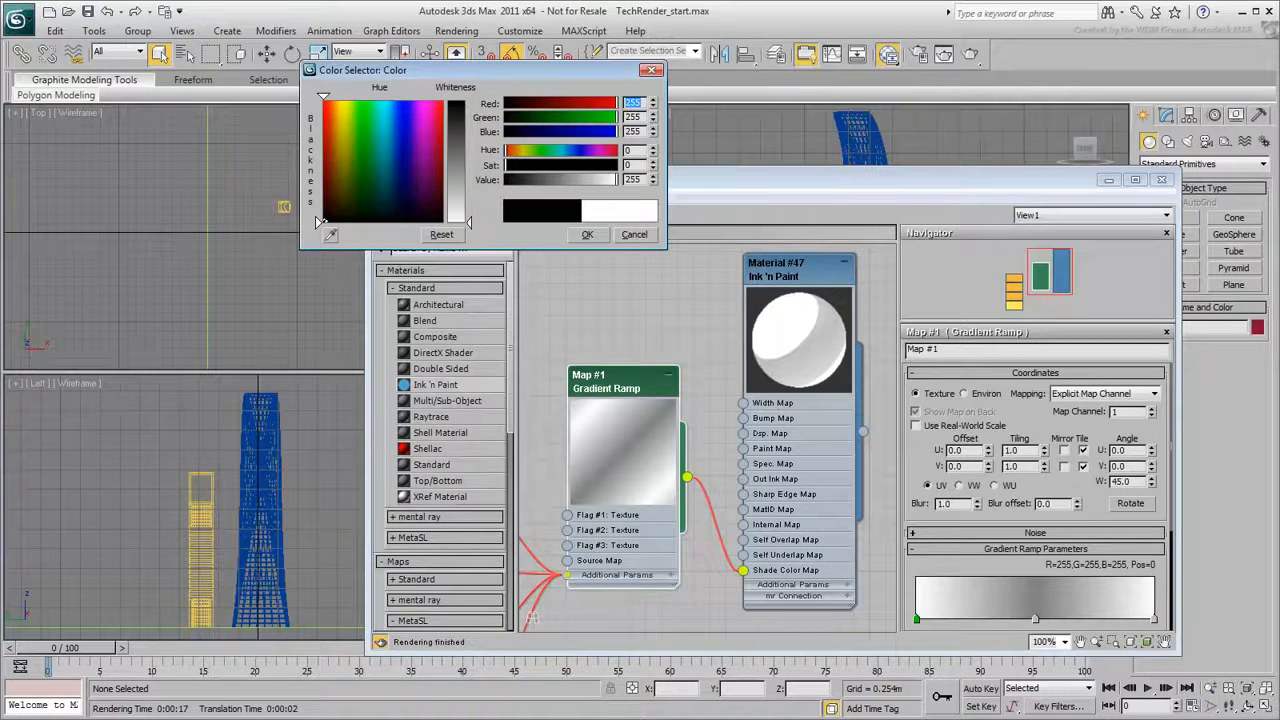
pyautogui.click(587, 234)
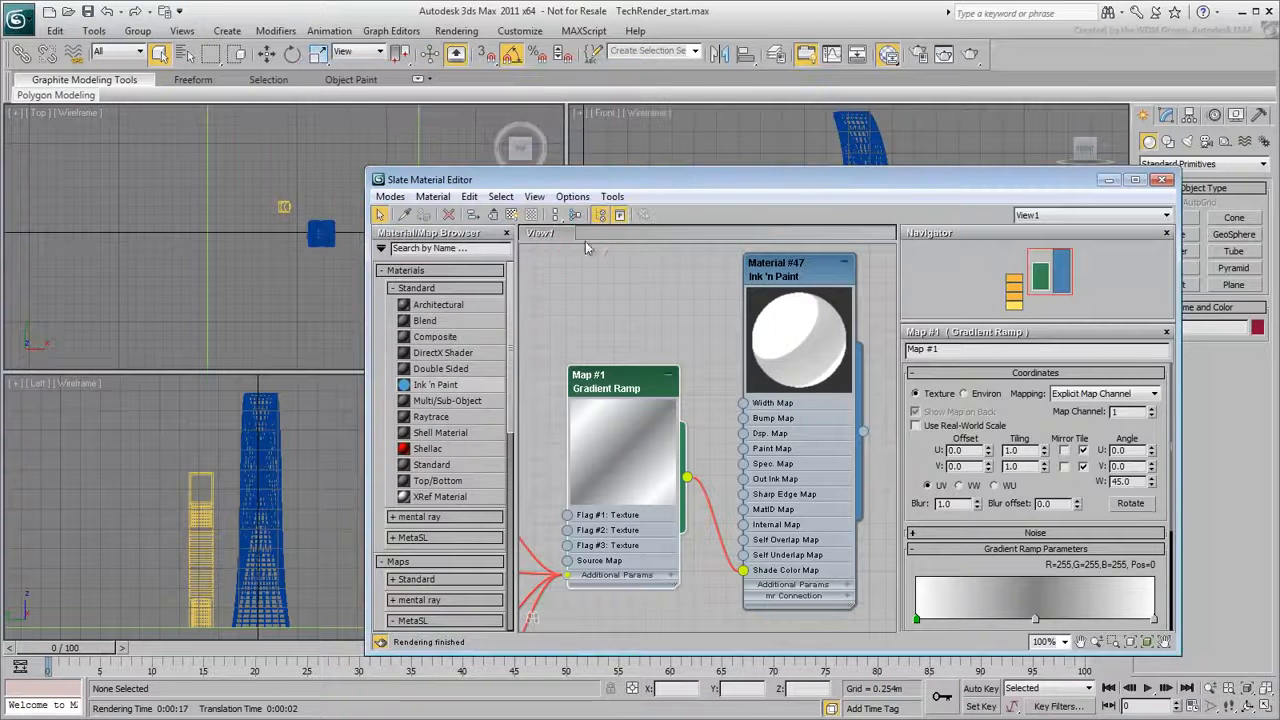
# Step: Add a near-white flag at position 33 on the gradient ramp and shift the gray middle flag to position 66
pyautogui.click(920, 606)
pyautogui.moveTo(920, 606); pyautogui.dragTo(996, 614)
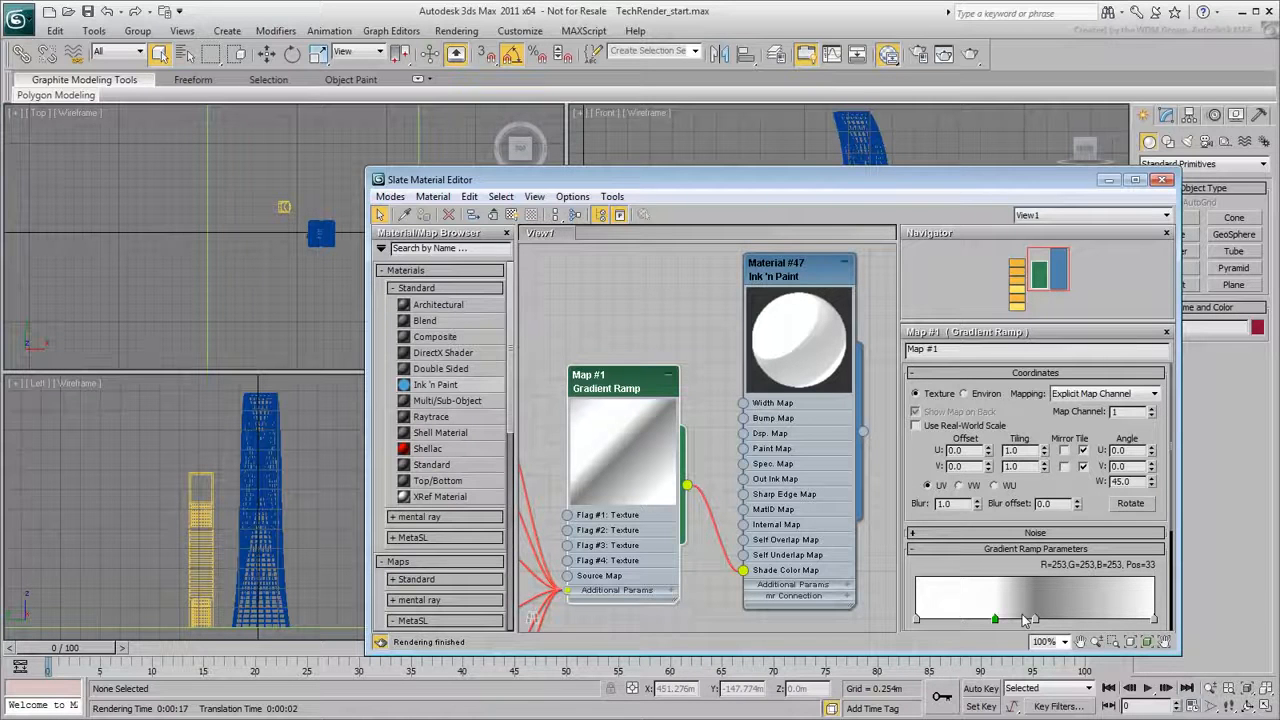
pyautogui.moveTo(1032, 618); pyautogui.dragTo(1076, 621)
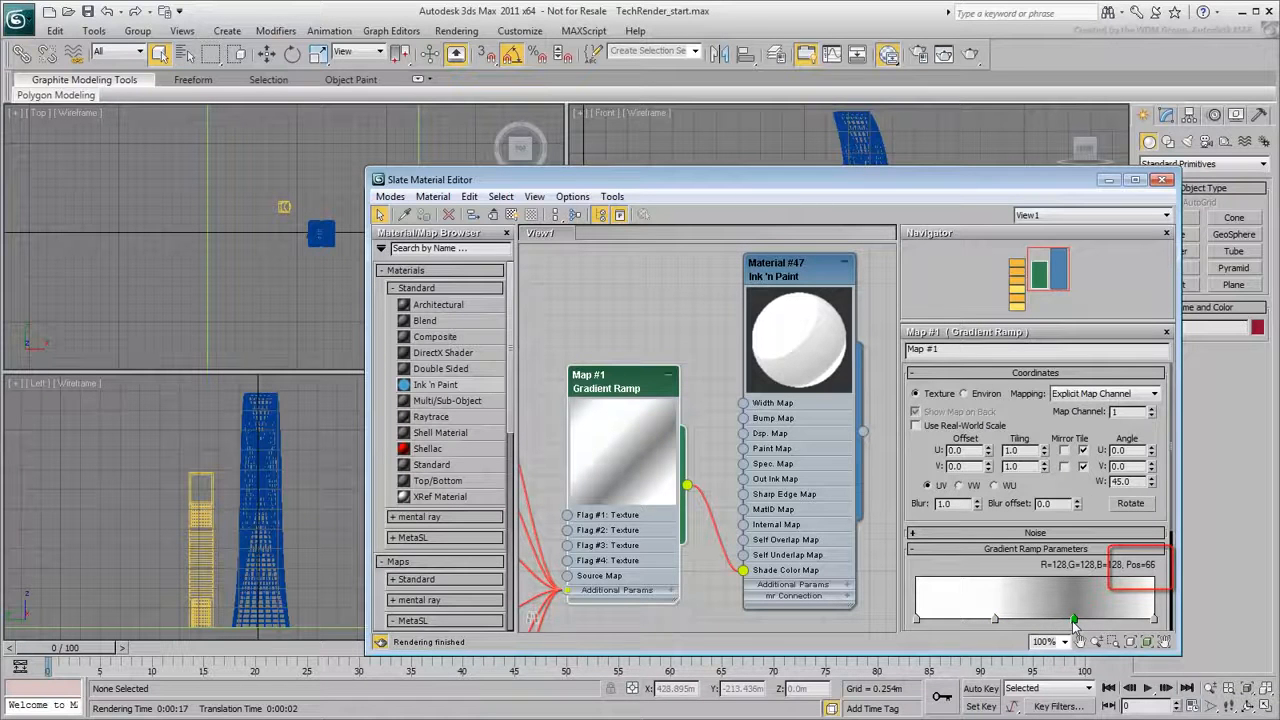
# Step: Set the color of the gradient flag at position 66 to red 80, green 100, blue 100
pyautogui.doubleClick(1073, 620)
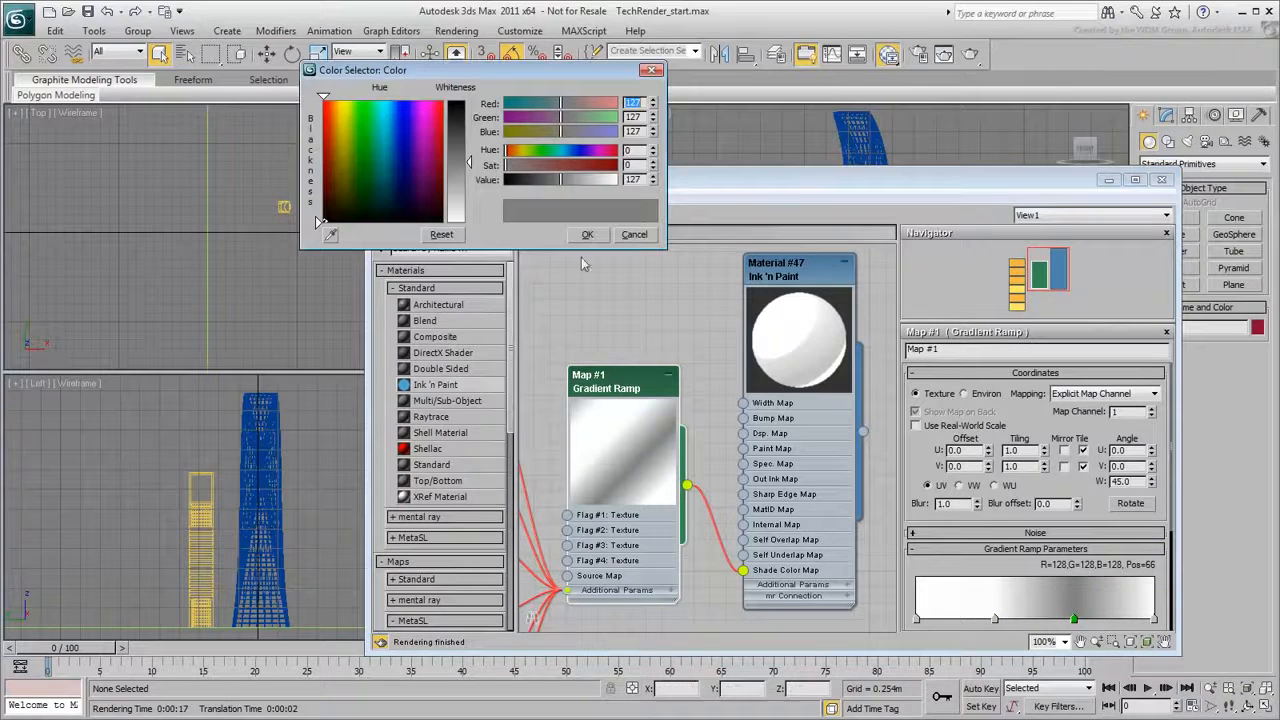
pyautogui.click(460, 120)
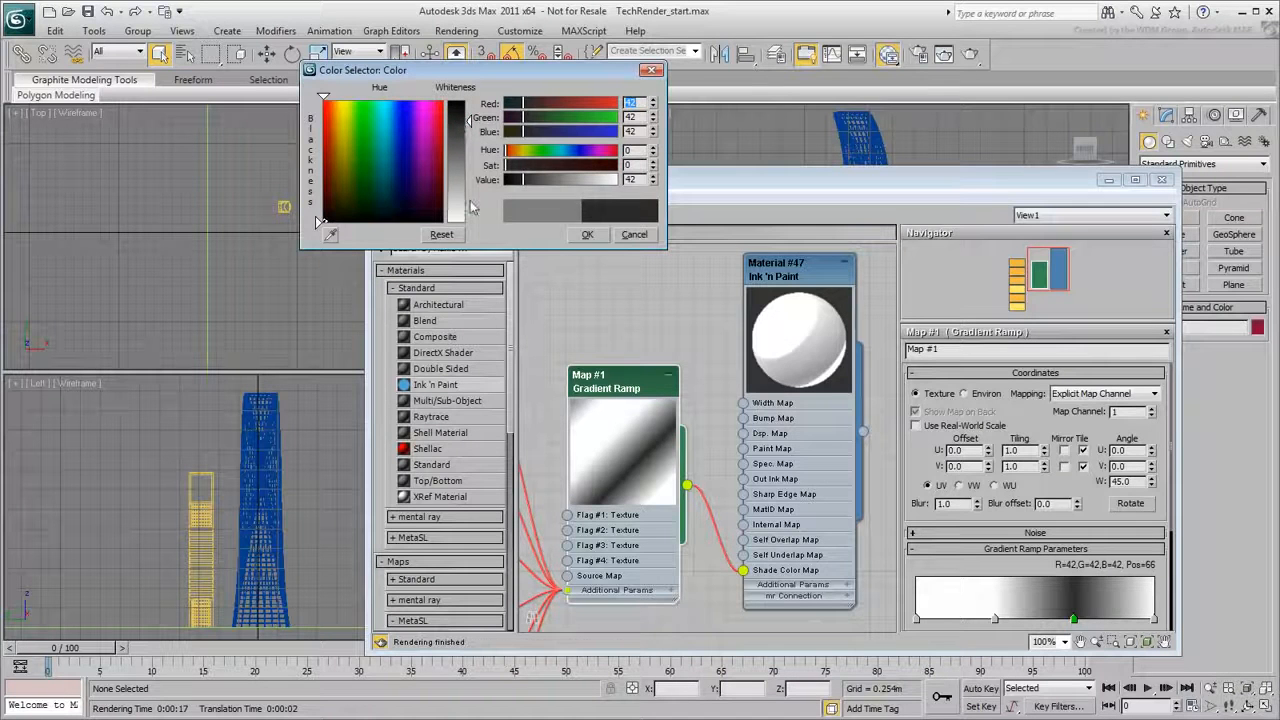
pyautogui.click(470, 200)
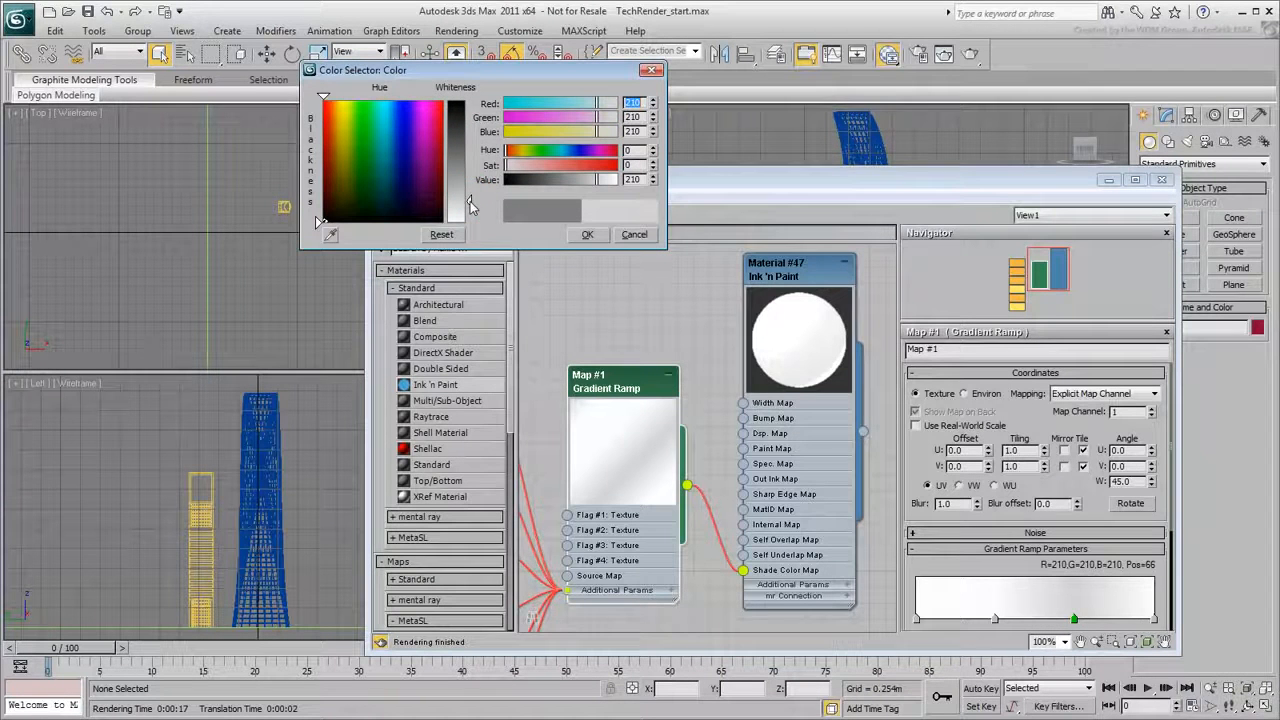
pyautogui.write('80')
pyautogui.press('Tab')
pyautogui.write('100')
pyautogui.press('Tab')
pyautogui.write('100')
pyautogui.press('Return')
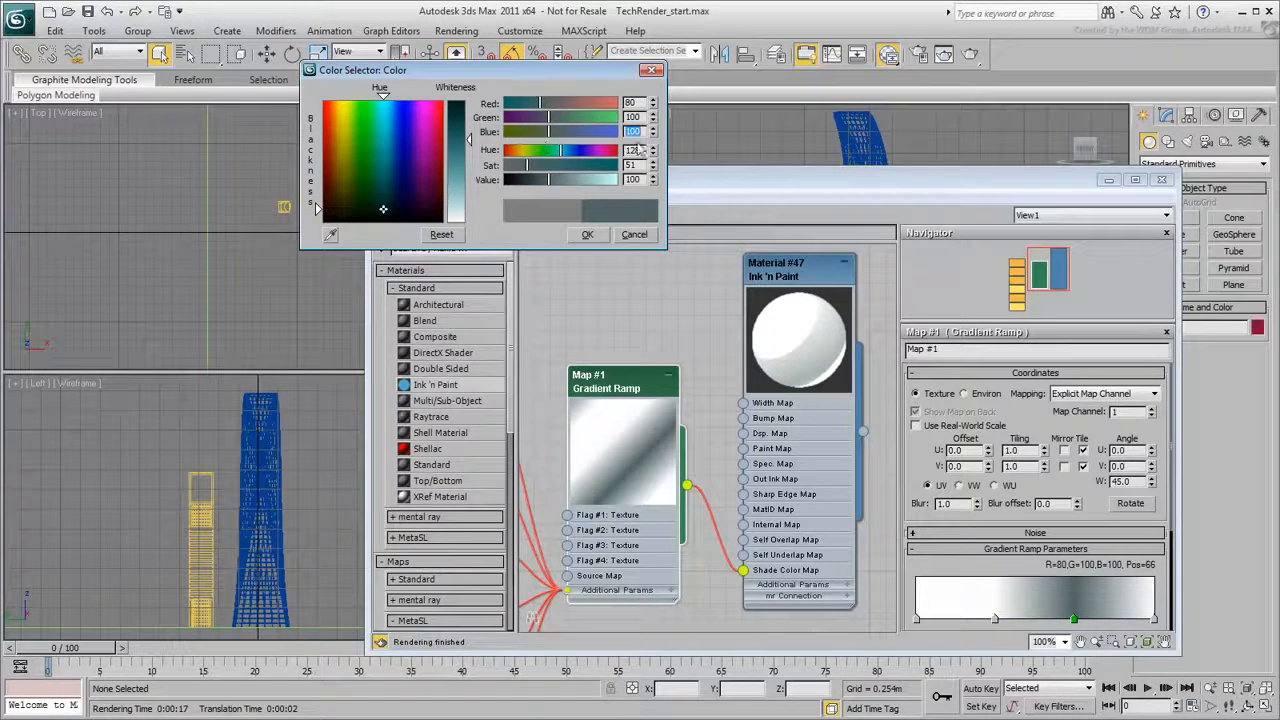
pyautogui.click(587, 237)
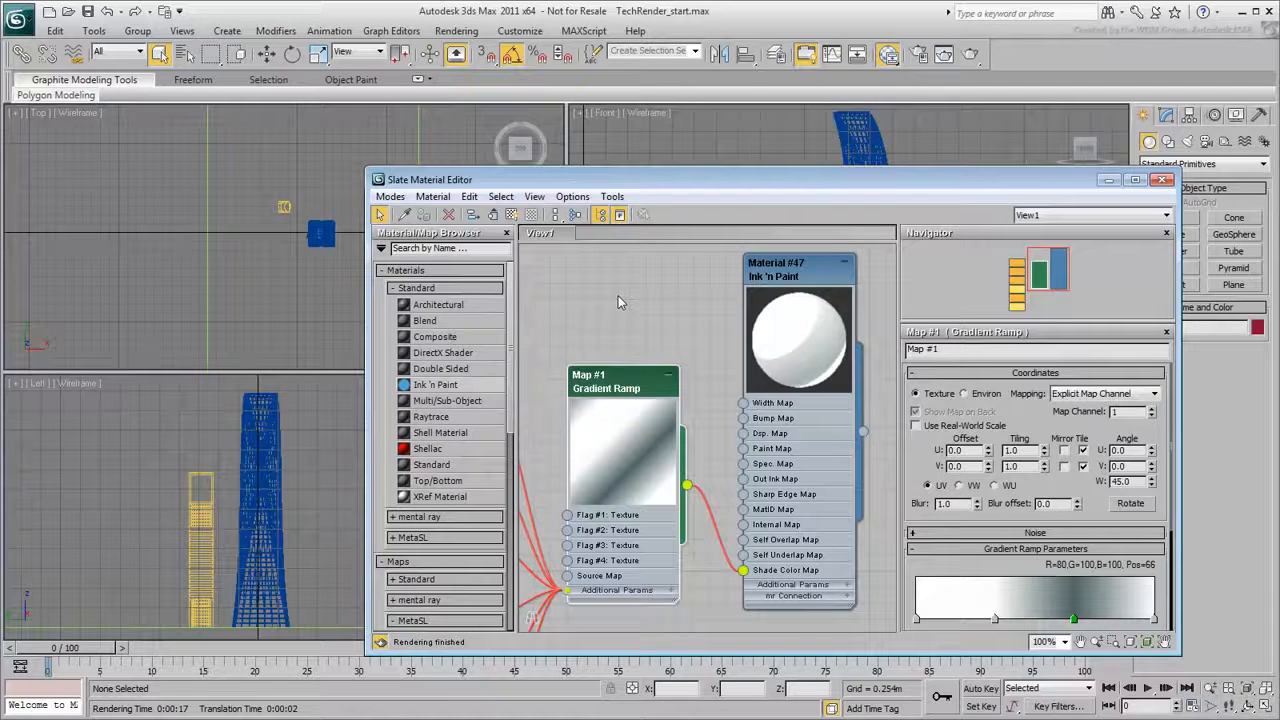
# Step: Enable the mental ray Material Override with an instance of the Ink 'n Paint material and render the perspective view
pyautogui.click(918, 54)
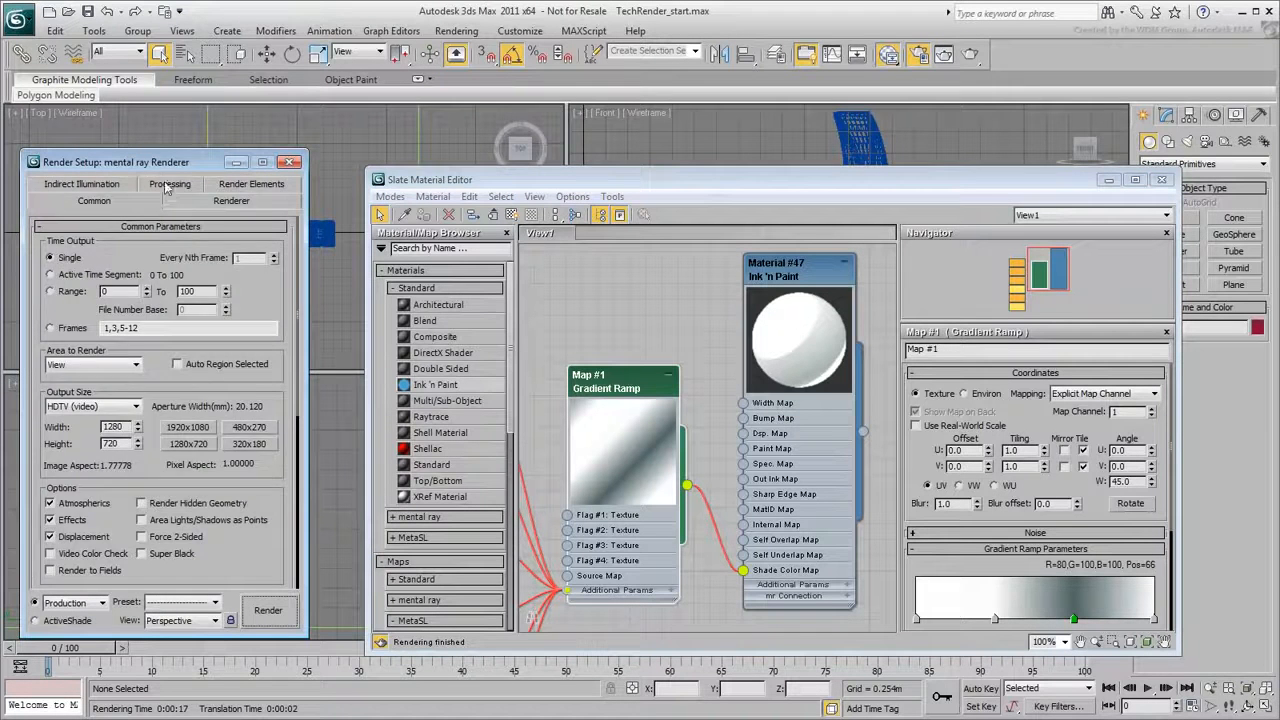
pyautogui.click(166, 188)
pyautogui.click(53, 342)
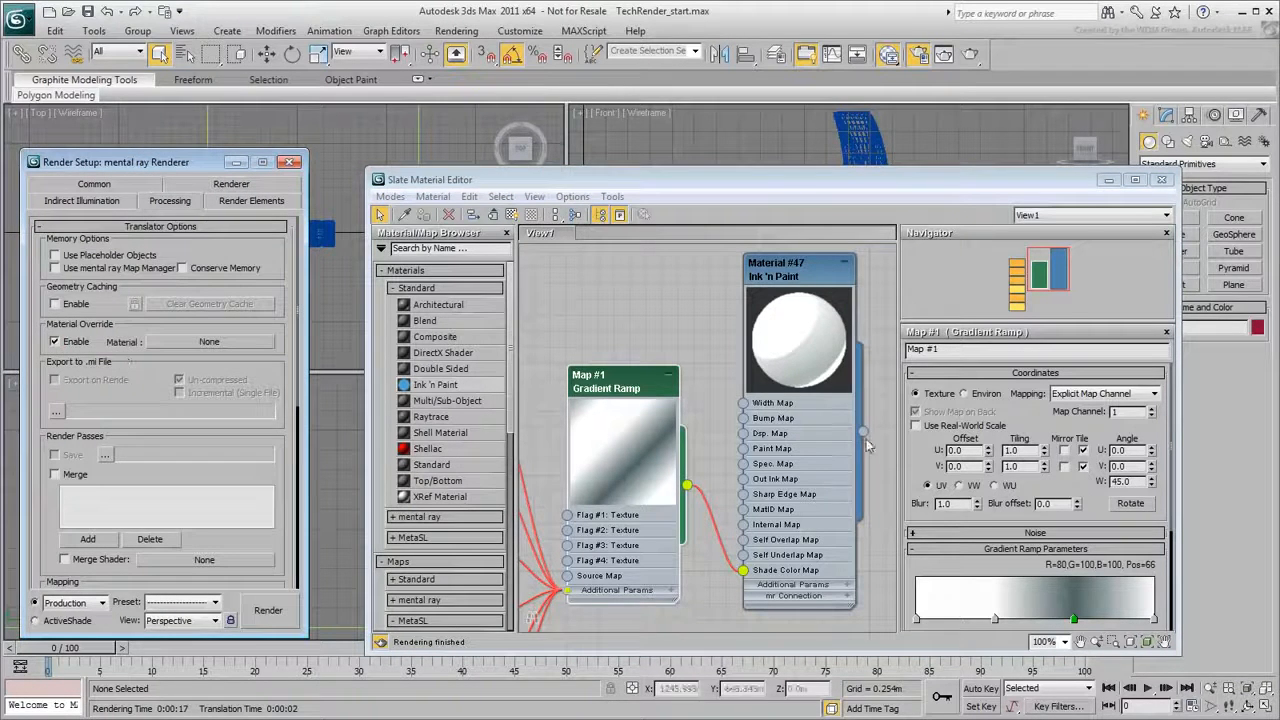
pyautogui.moveTo(864, 433); pyautogui.dragTo(193, 345)
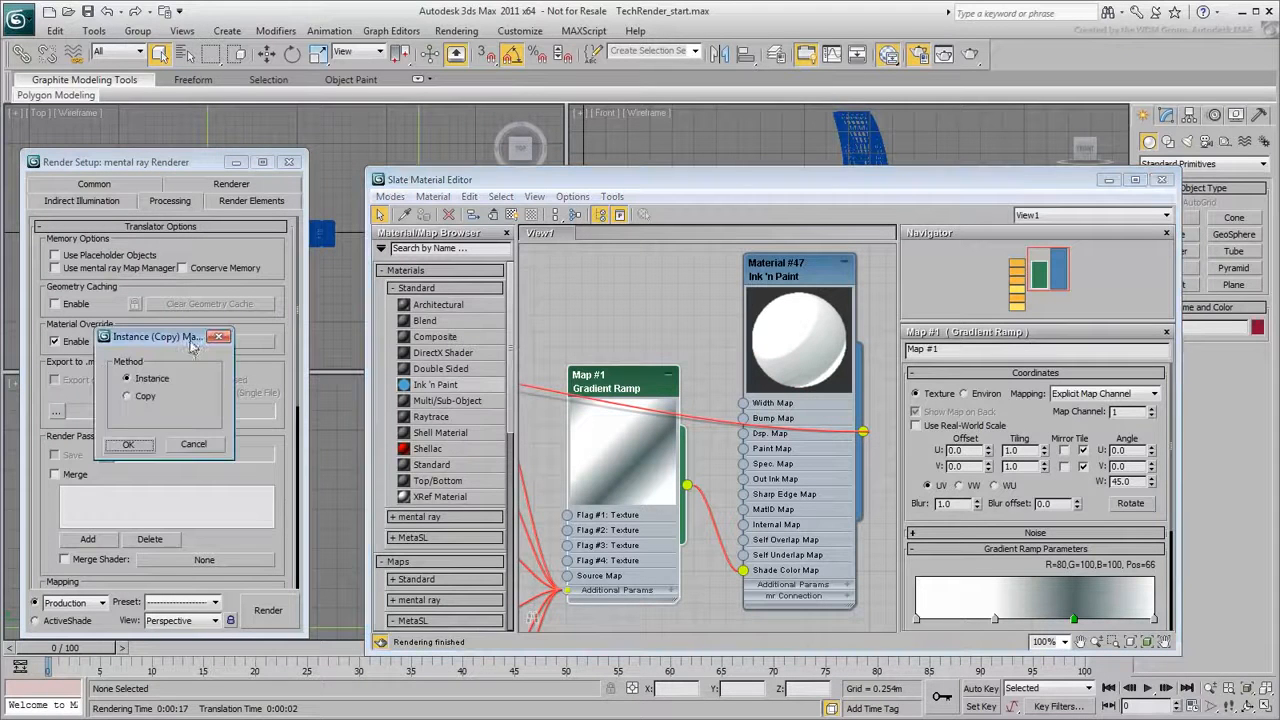
pyautogui.click(130, 446)
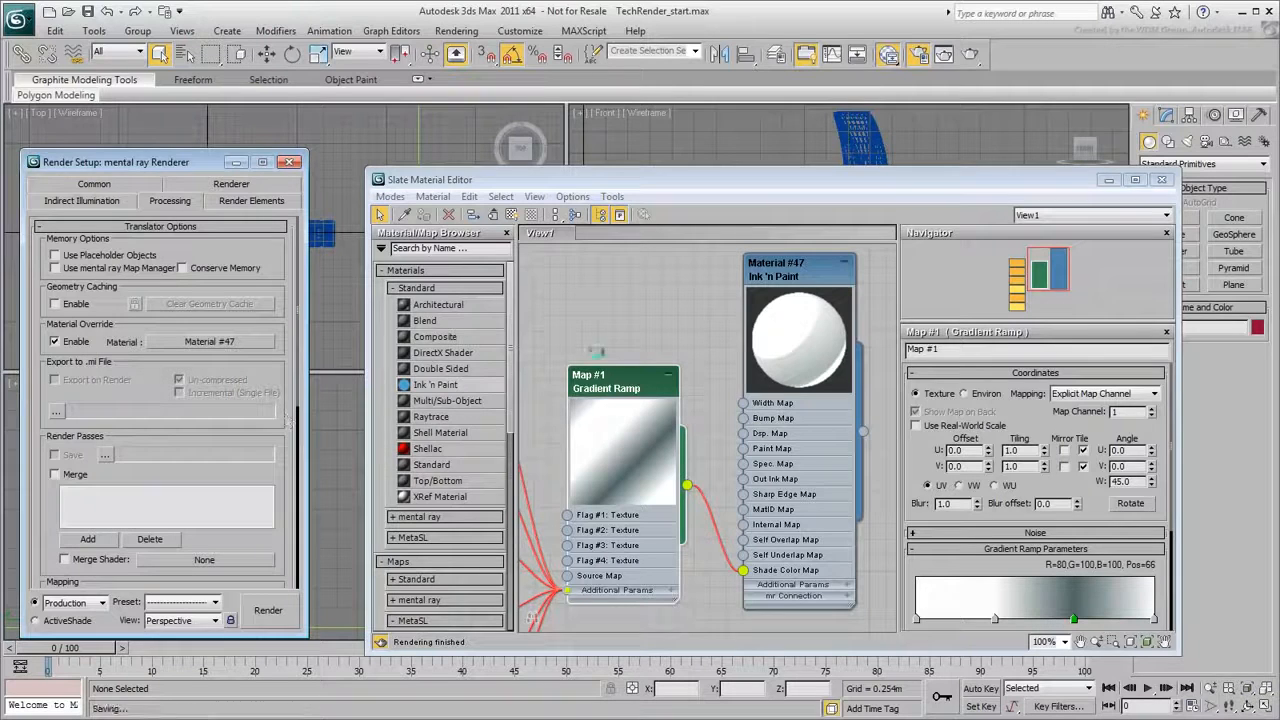
pyautogui.click(969, 54)
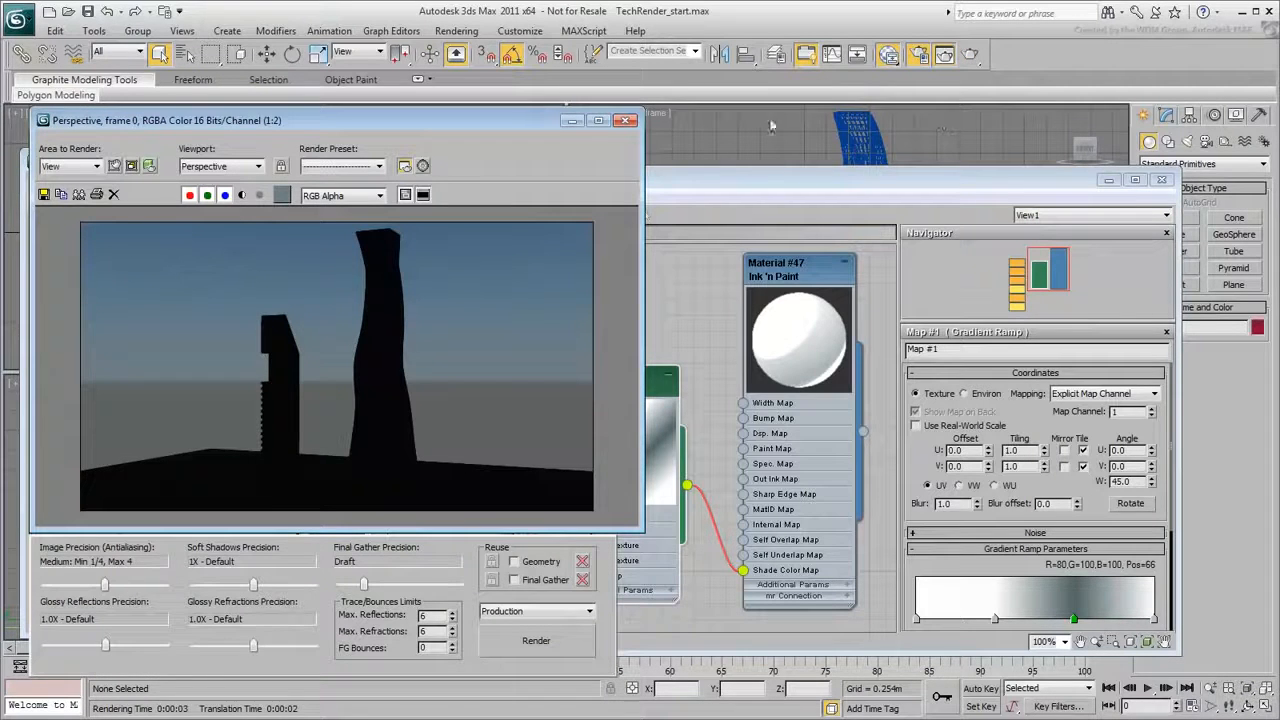
# Step: Set the environment background color to white (255, 255, 255) and stop using the mr Physical Sky environment map
pyautogui.press('8')
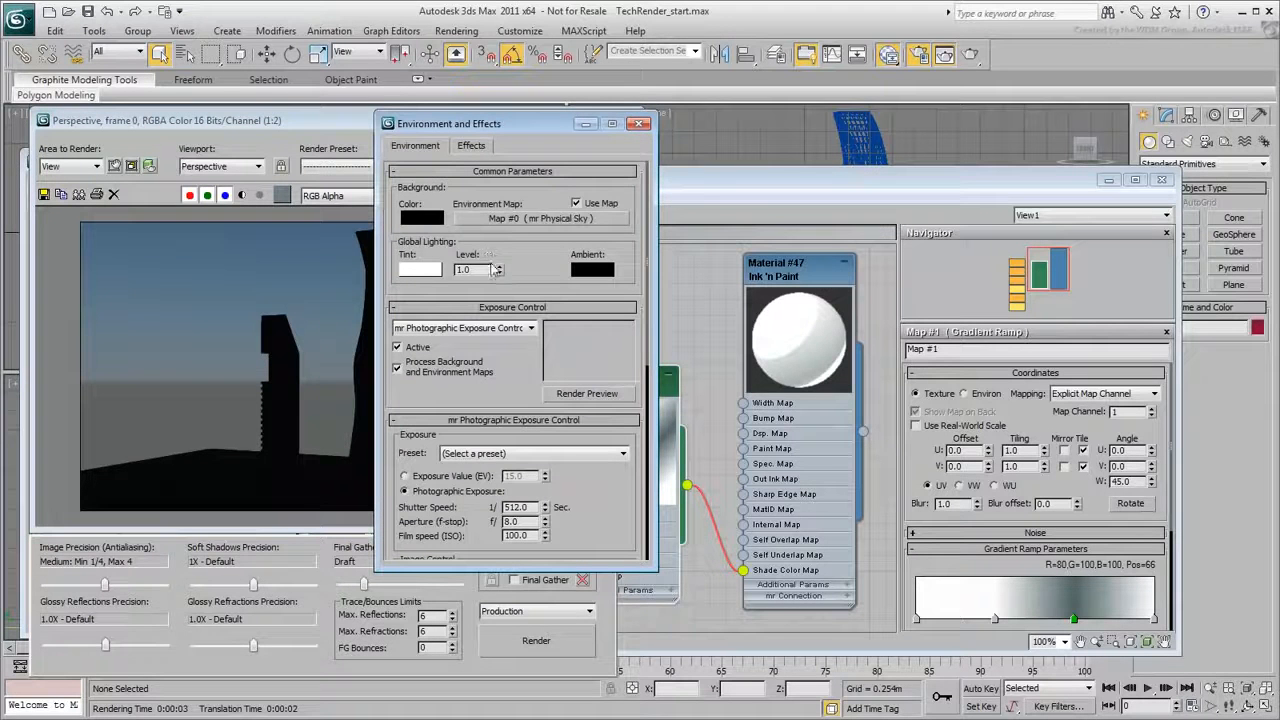
pyautogui.click(430, 219)
pyautogui.moveTo(466, 142); pyautogui.dragTo(466, 222)
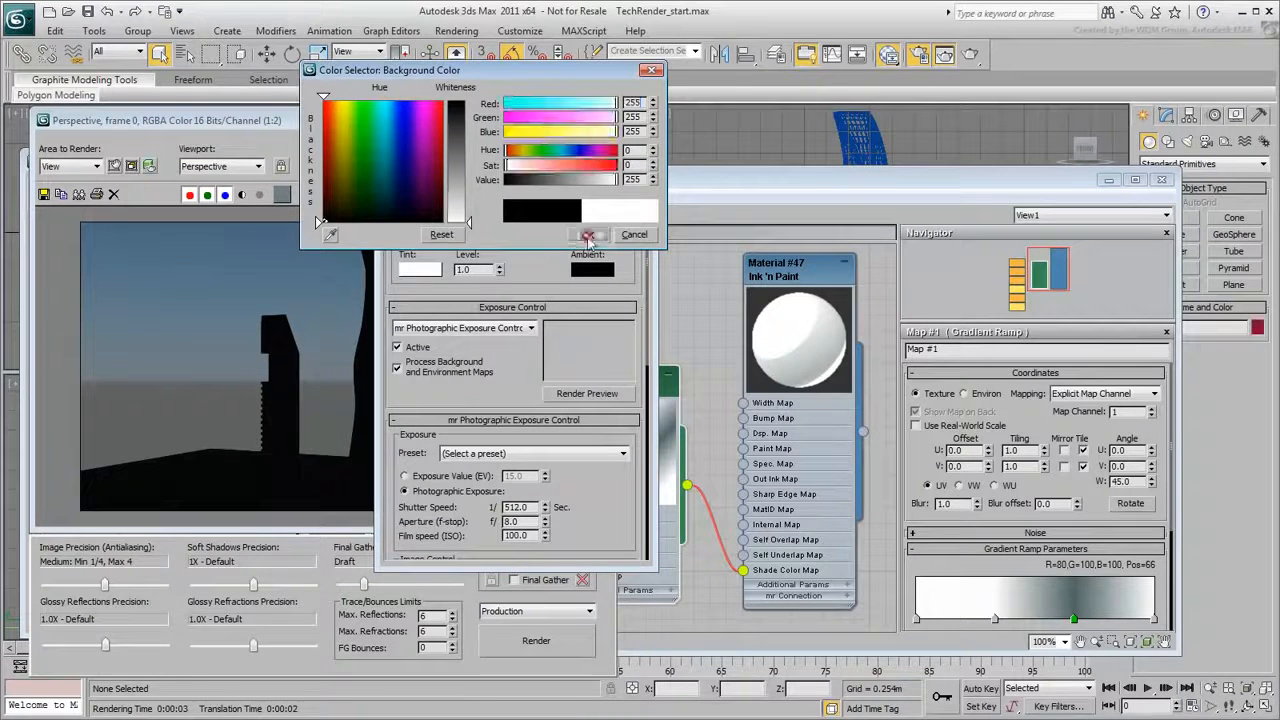
pyautogui.click(587, 234)
pyautogui.click(578, 203)
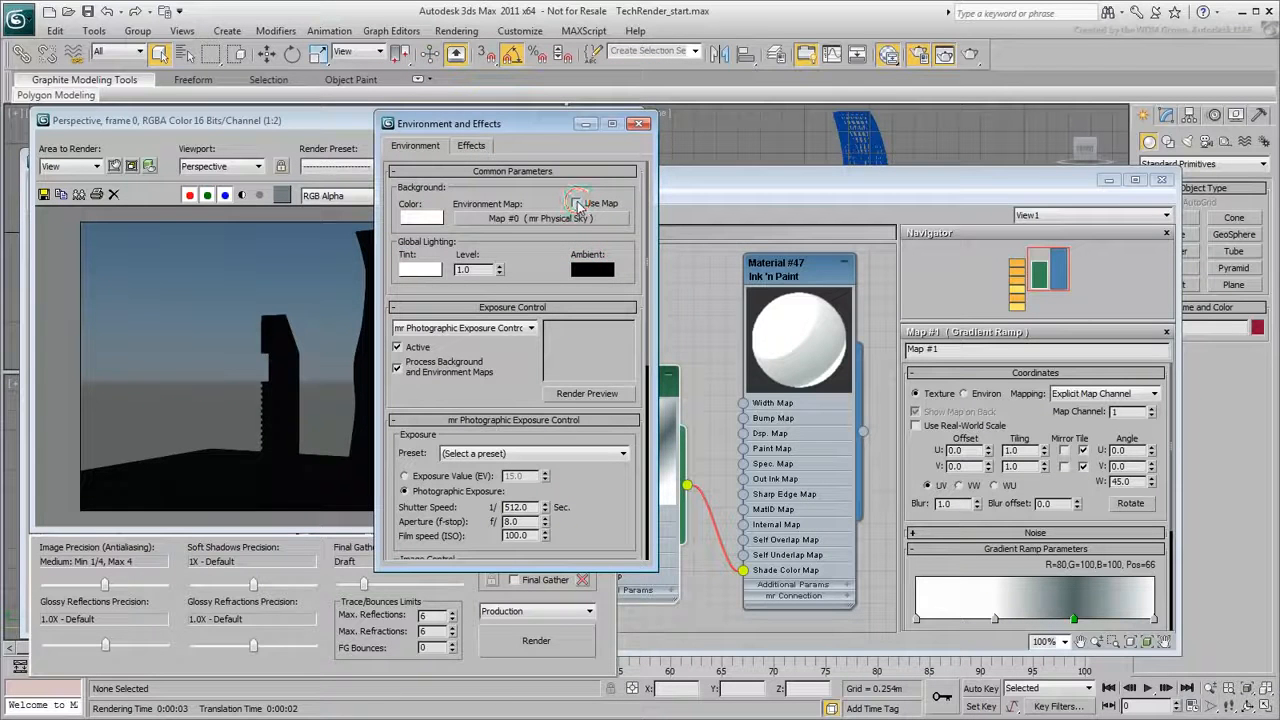
# Step: Disable the exposure control and its background and environment map processing, and render the perspective view at 1:1 zoom
pyautogui.click(398, 347)
pyautogui.click(397, 368)
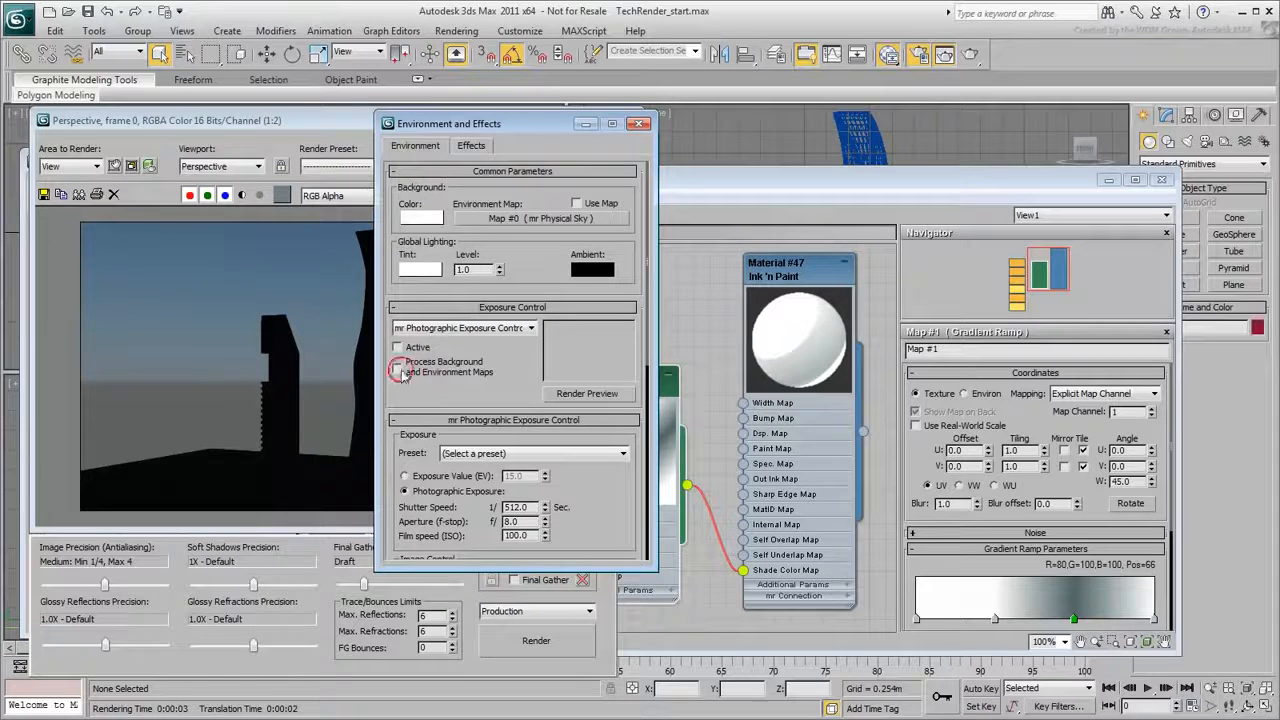
pyautogui.click(642, 123)
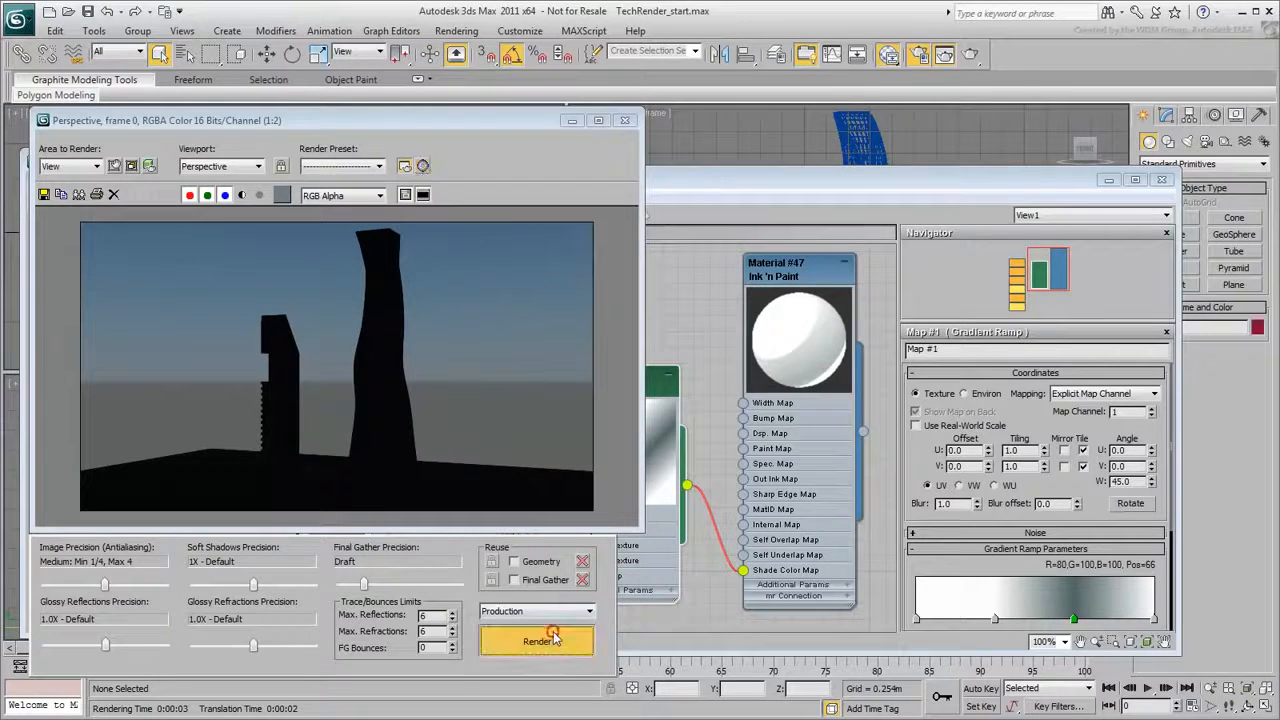
pyautogui.click(553, 640)
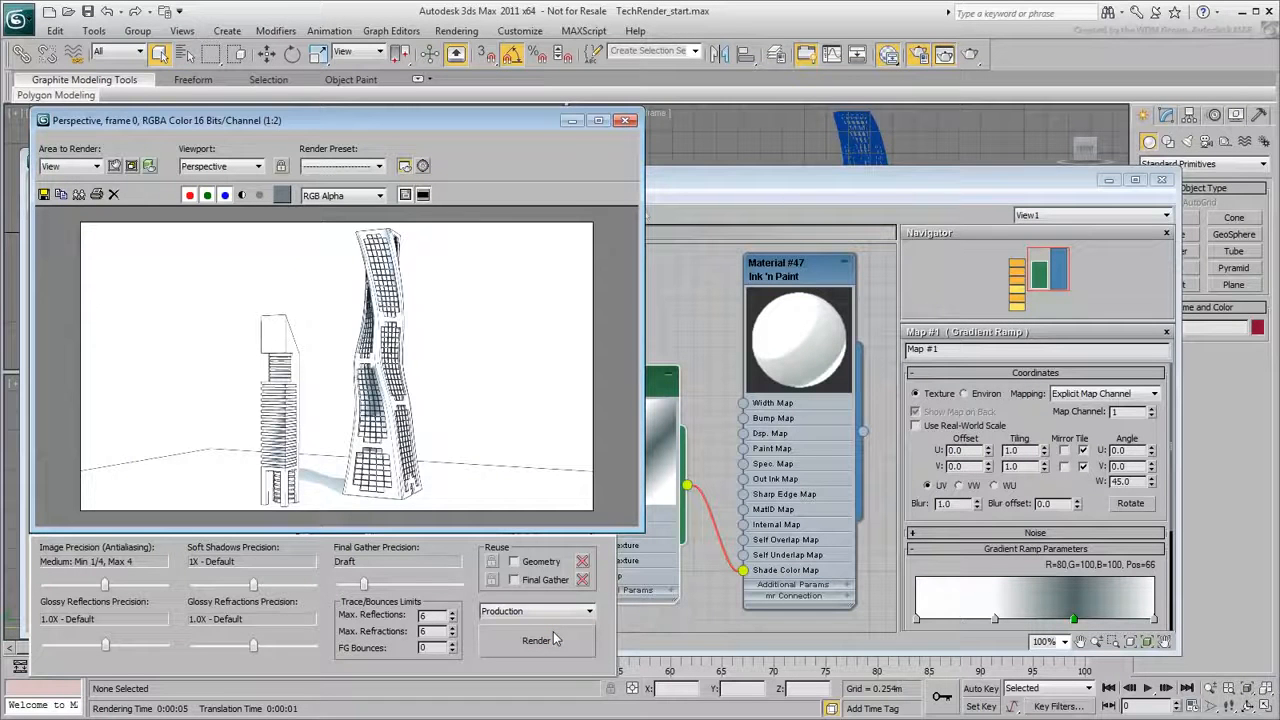
pyautogui.keyDown('ctrl'); pyautogui.click(326, 430); pyautogui.keyUp('ctrl')
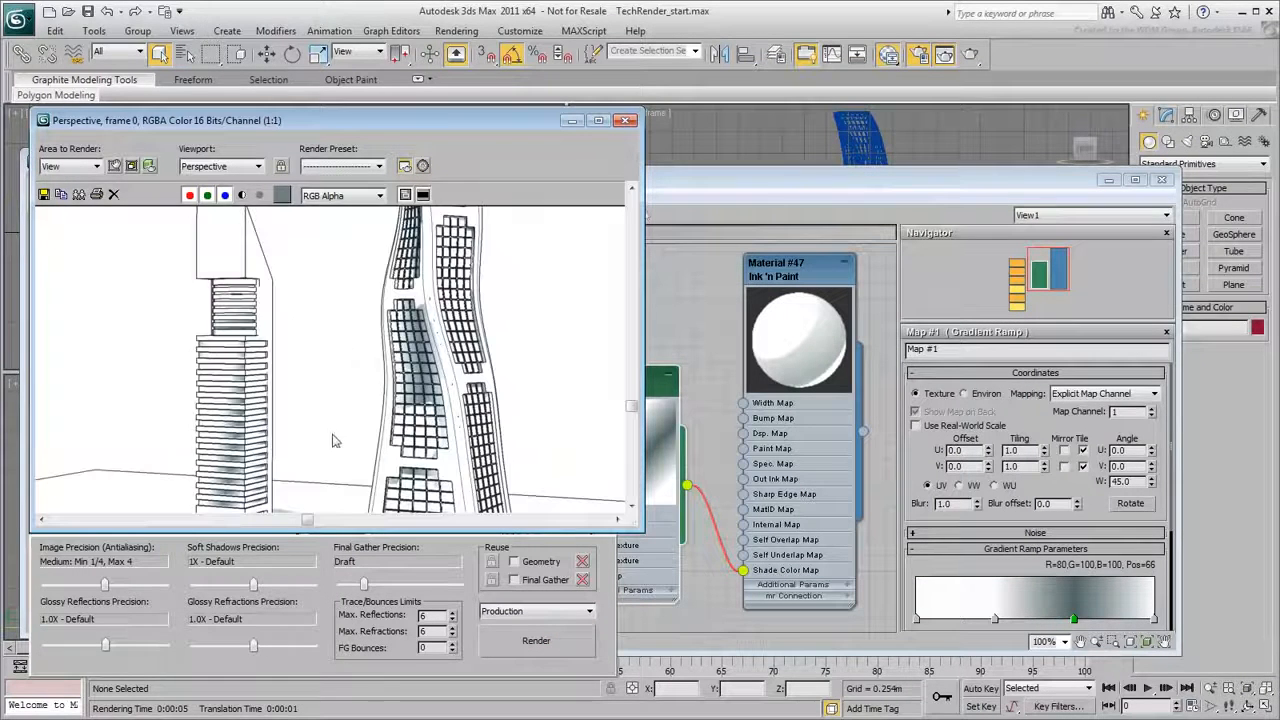
# Step: Apply a MapScaler modifier to the two towers and the ground plane together and render the perspective view again
pyautogui.click(1161, 179)
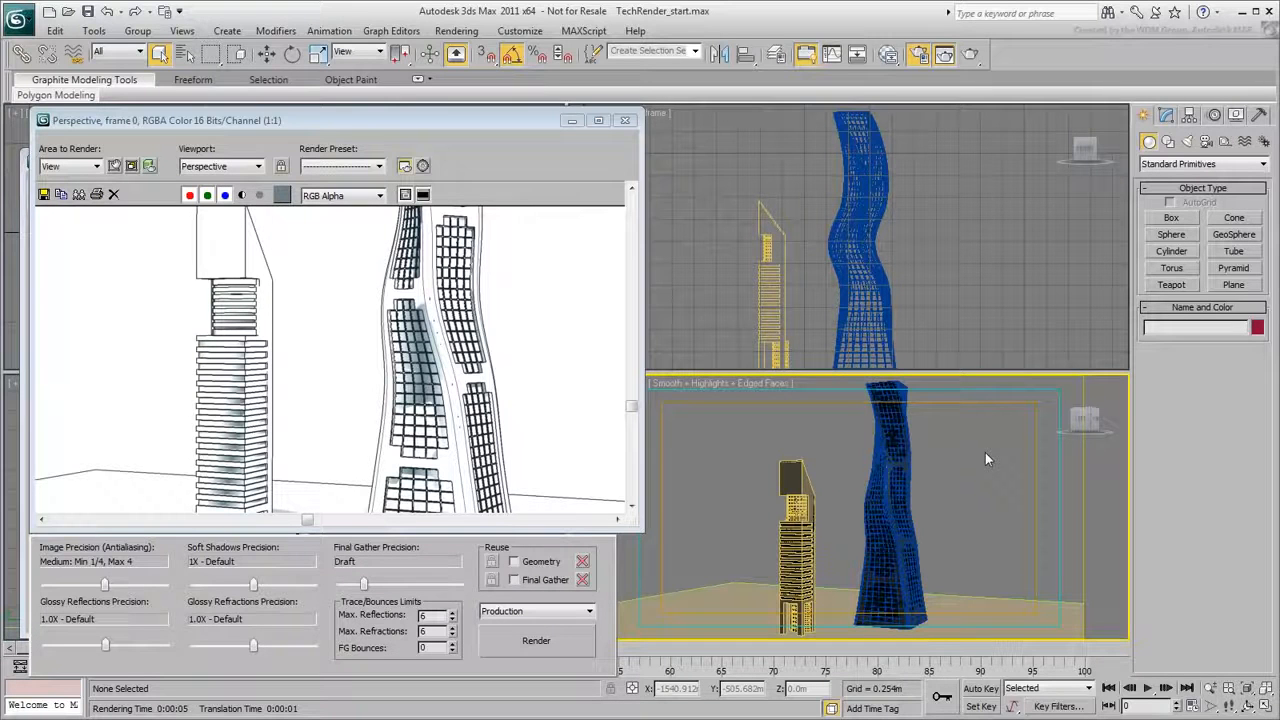
pyautogui.moveTo(984, 455); pyautogui.dragTo(718, 617)
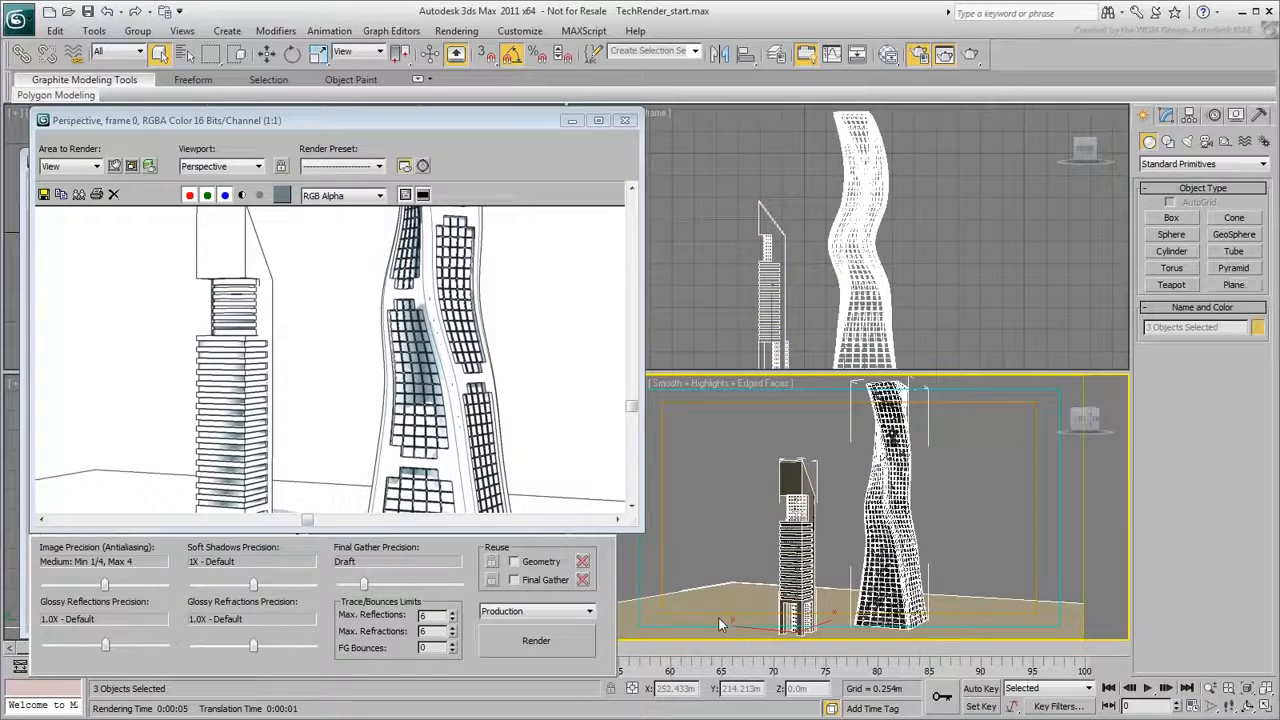
pyautogui.click(1167, 116)
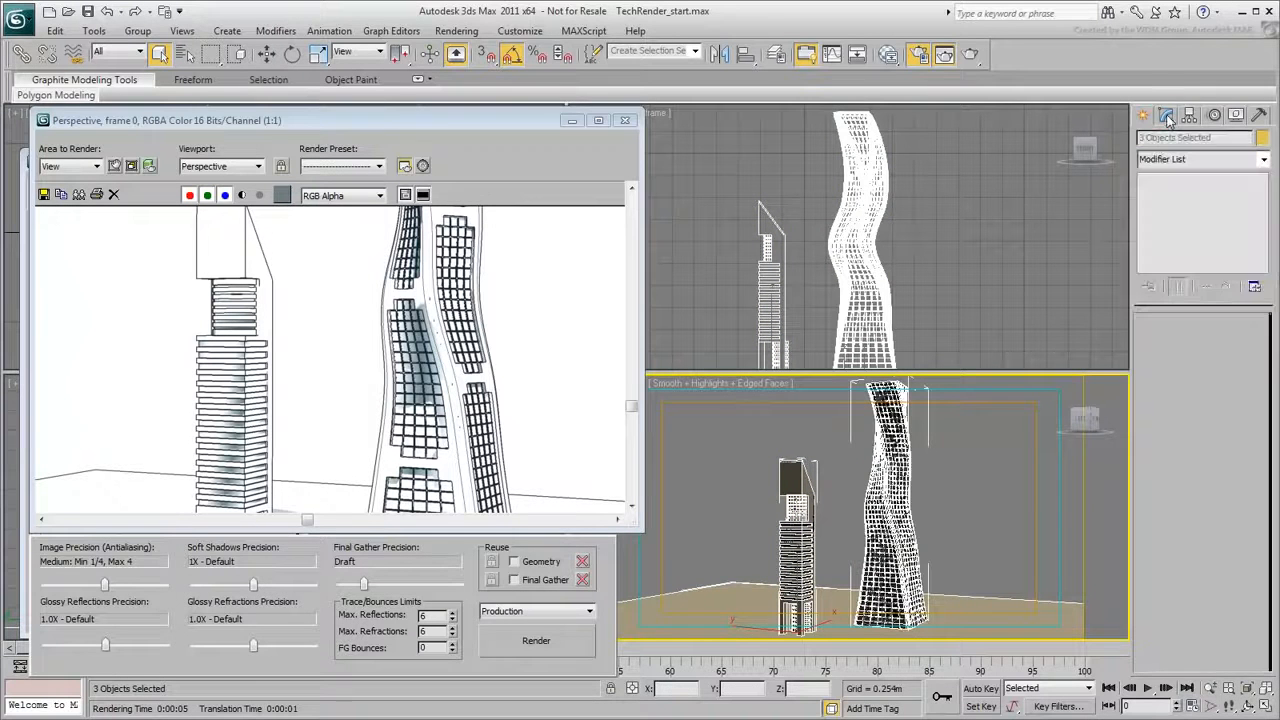
pyautogui.click(1213, 160)
pyautogui.scroll(-10, 1192, 480)
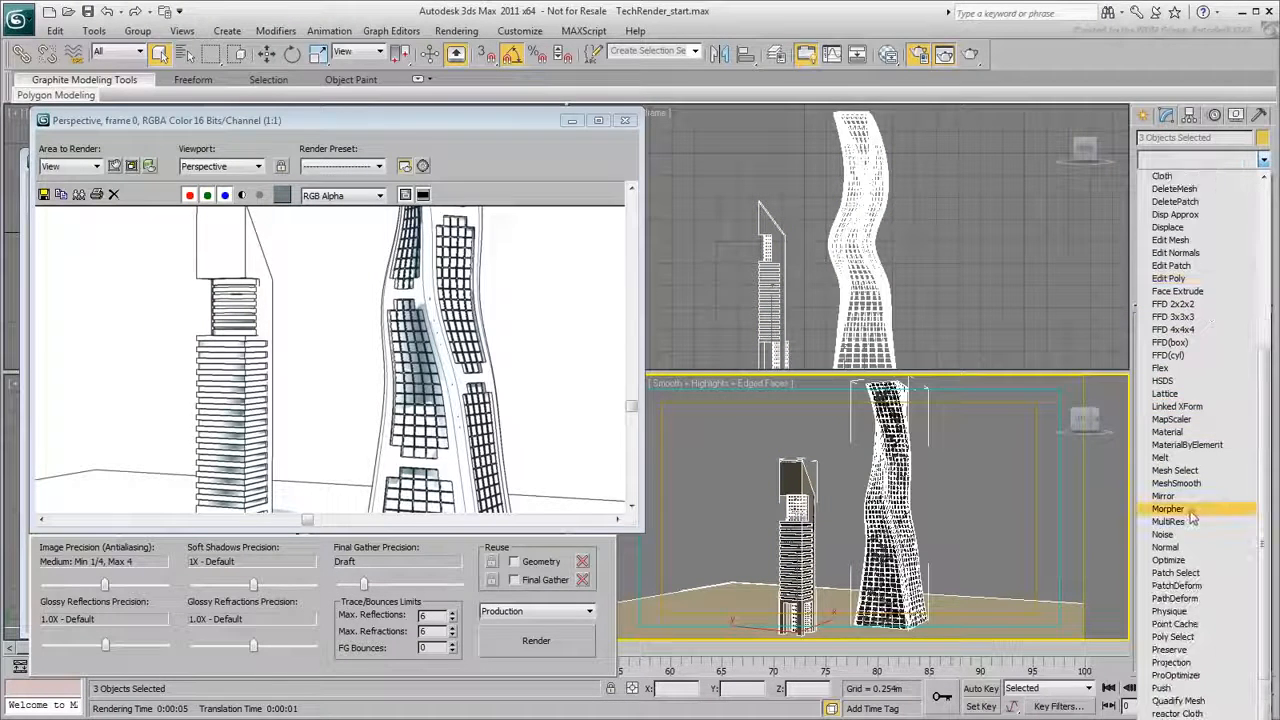
pyautogui.click(1172, 419)
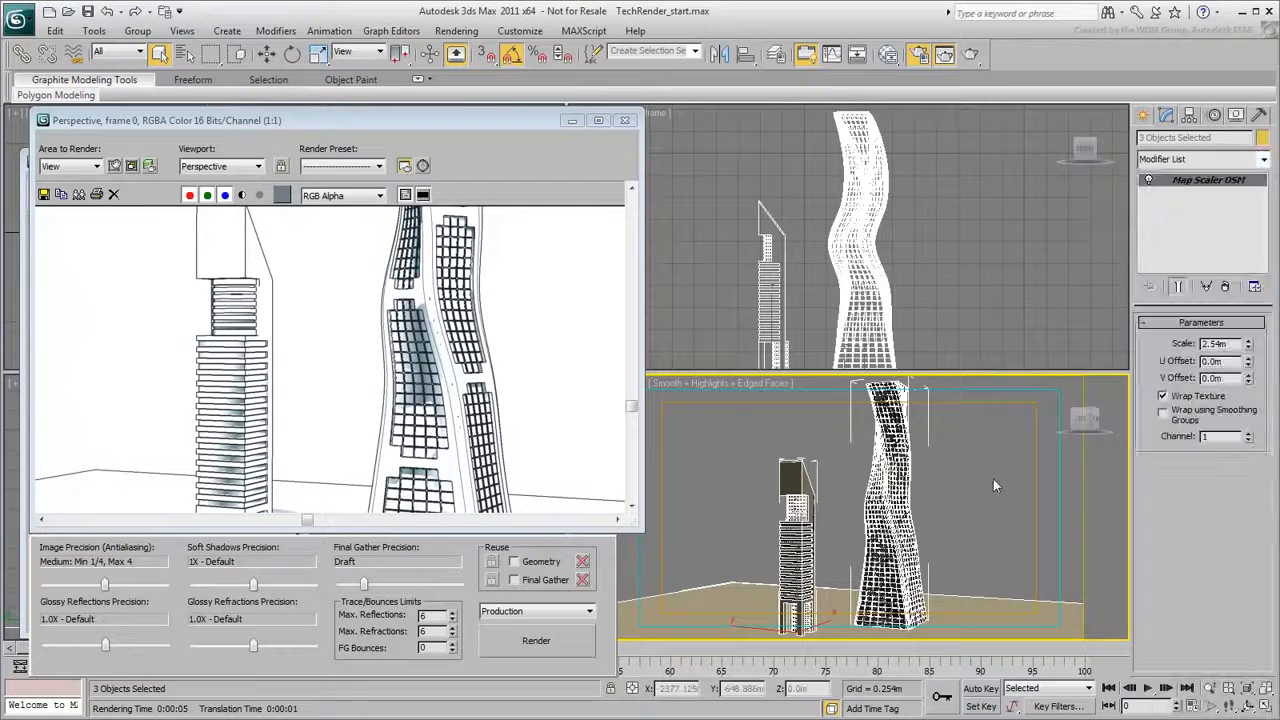
pyautogui.click(548, 642)
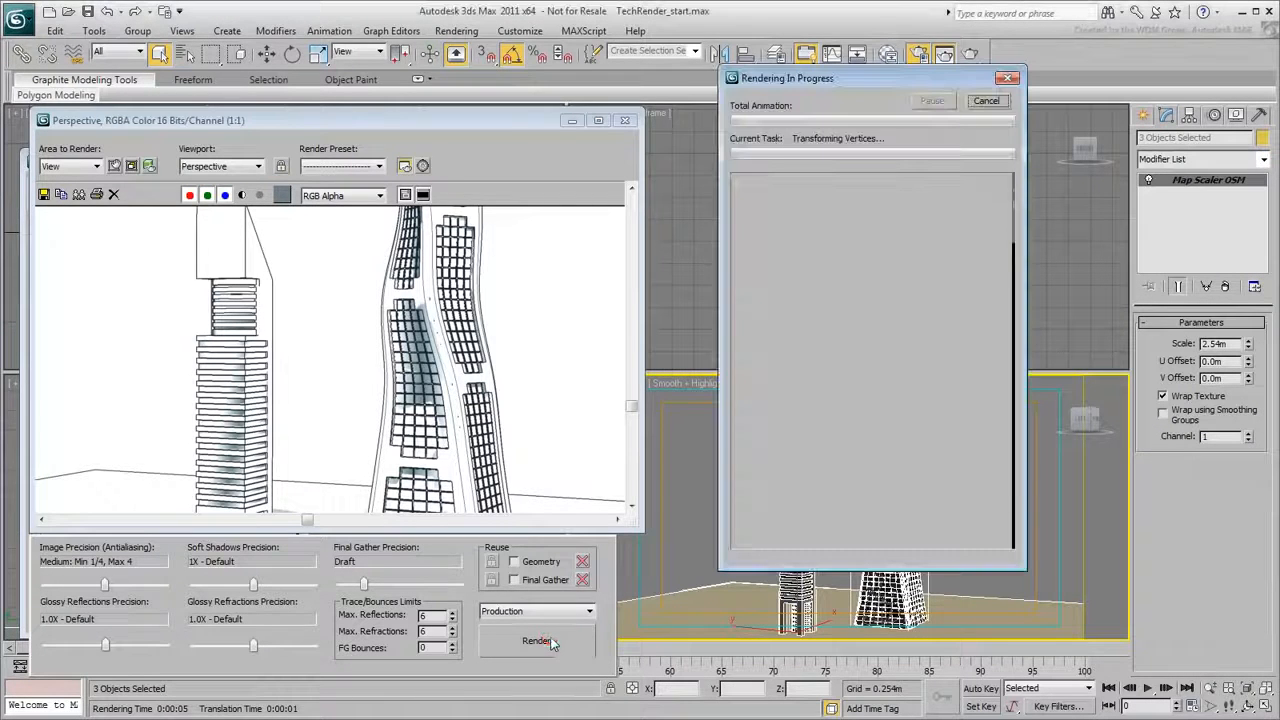
# Step: Set the Gradient Ramp map's U tiling to 3.0, re-render, and inspect the bases of the towers
pyautogui.click(888, 55)
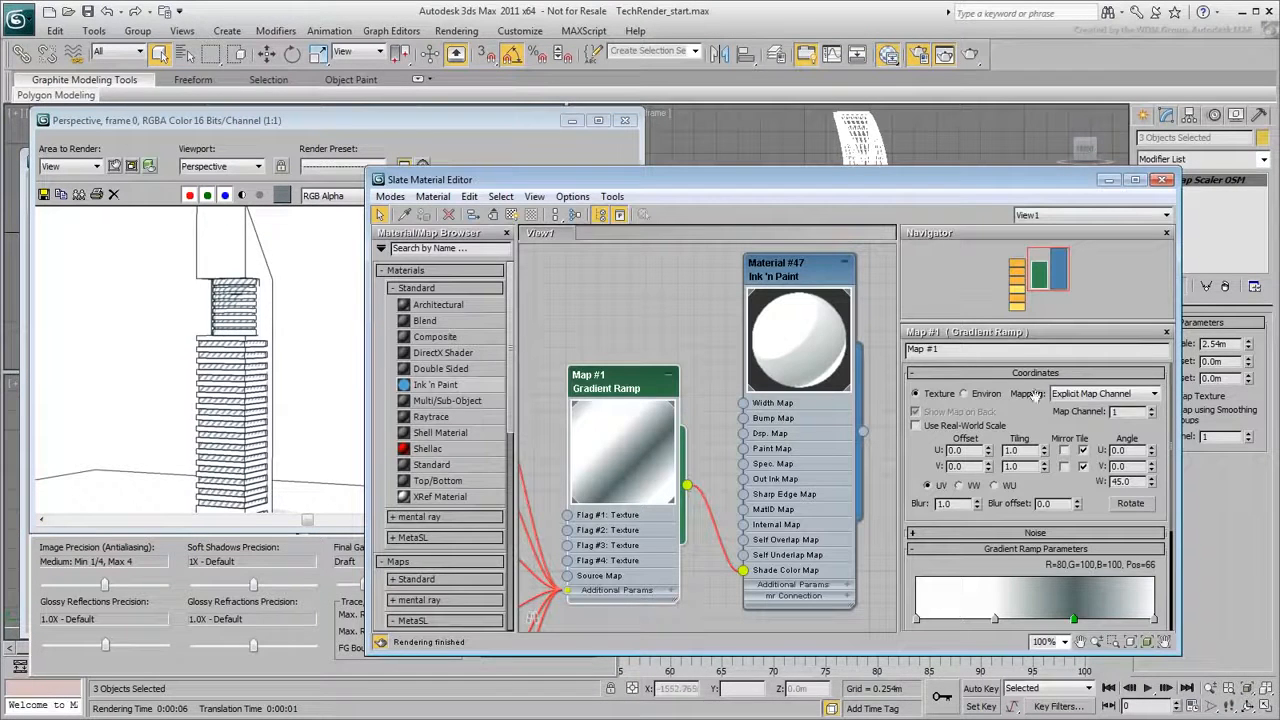
pyautogui.doubleClick(1030, 451)
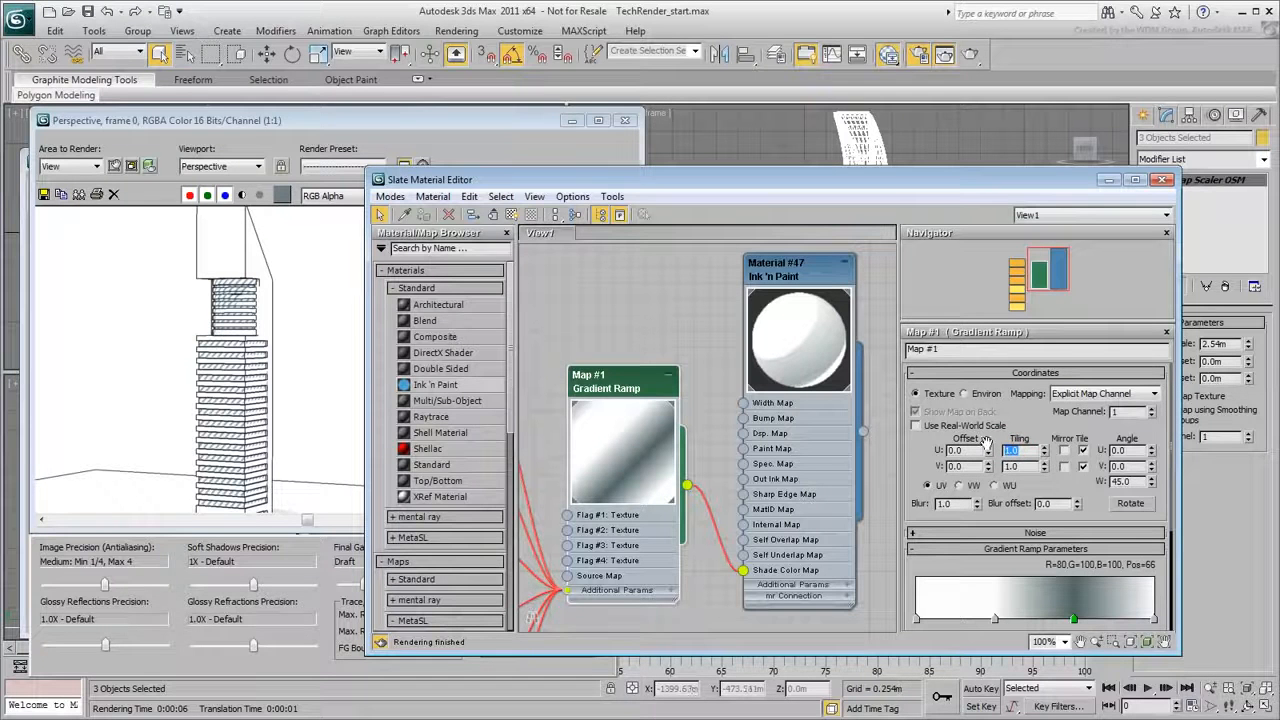
pyautogui.write('3')
pyautogui.press('Return')
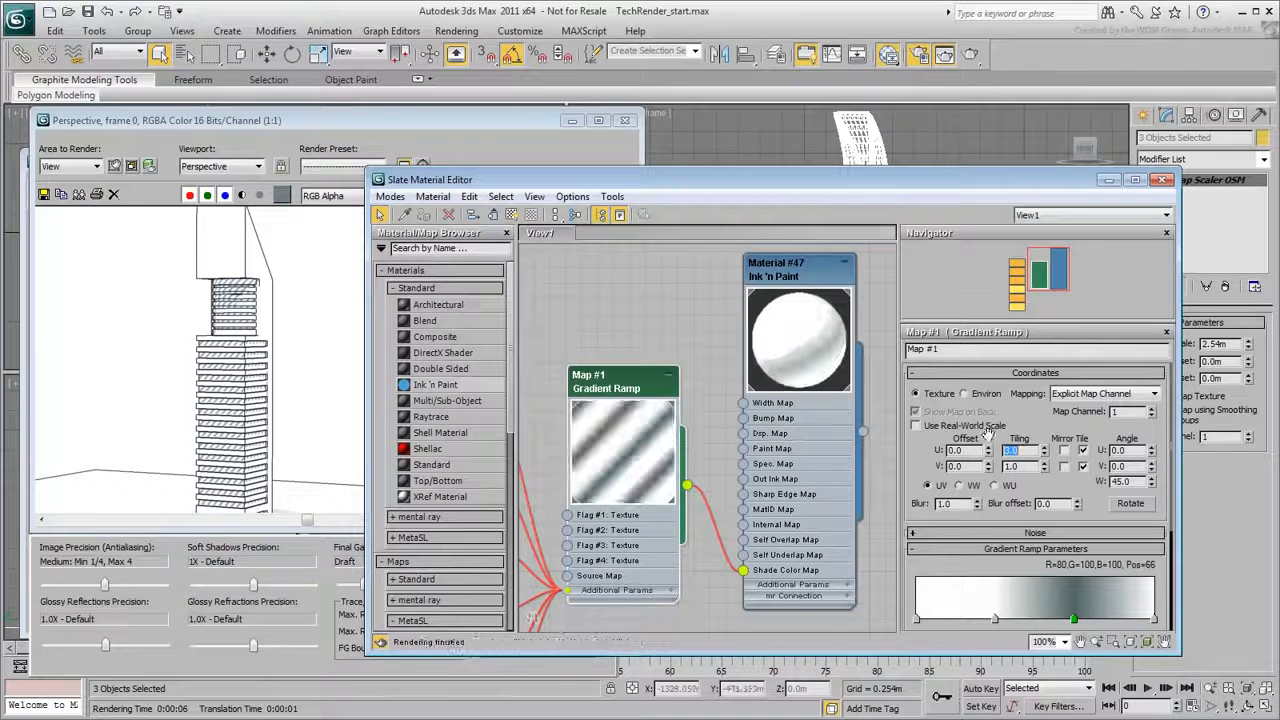
pyautogui.click(477, 121)
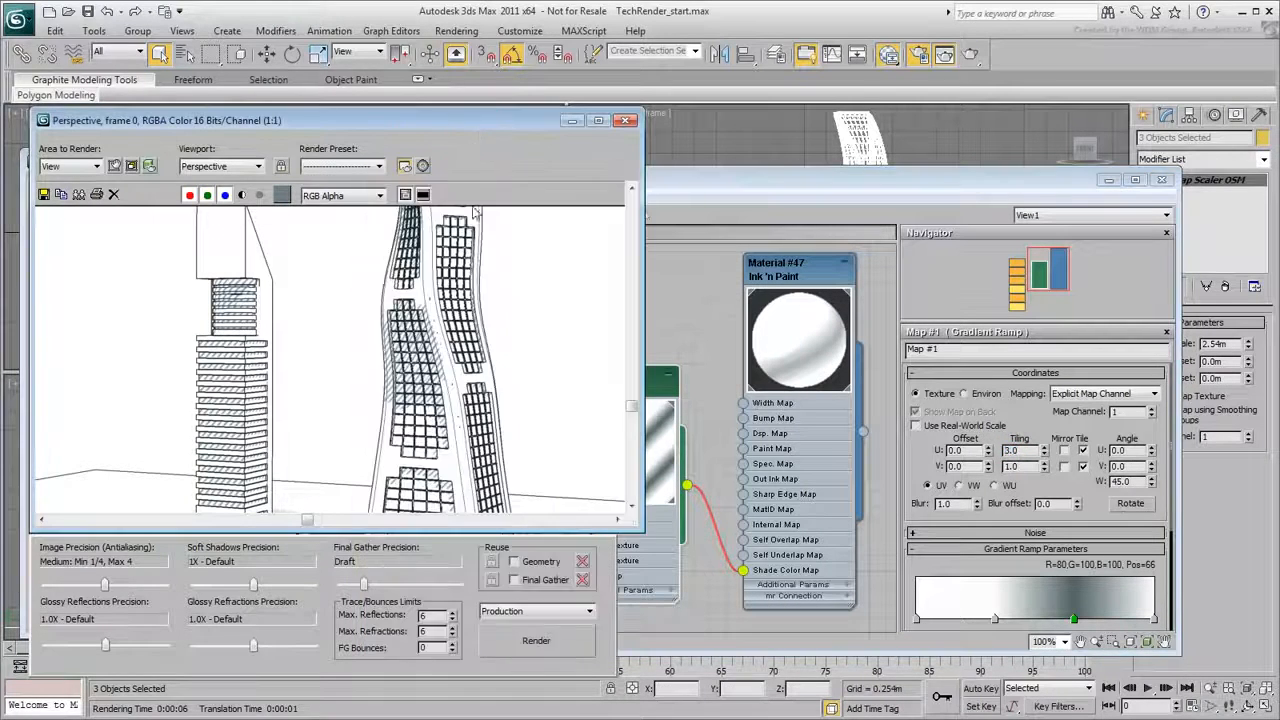
pyautogui.click(537, 641)
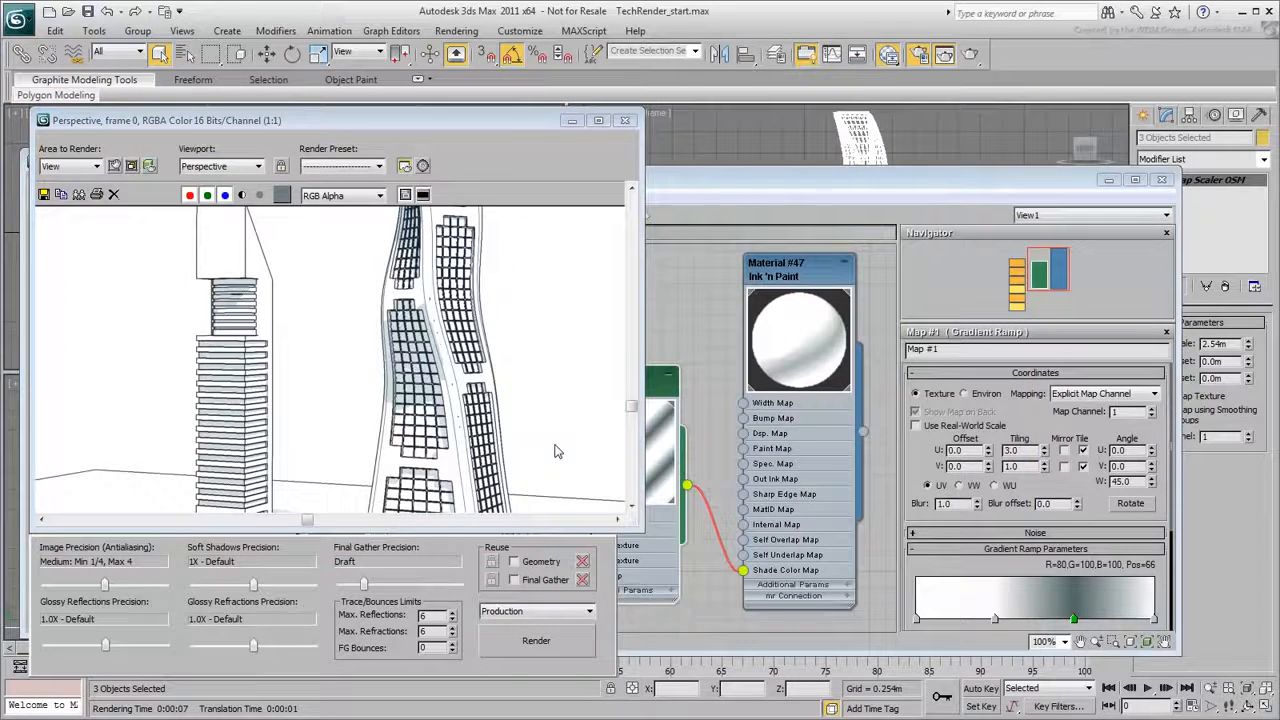
pyautogui.moveTo(632, 408); pyautogui.dragTo(627, 518)
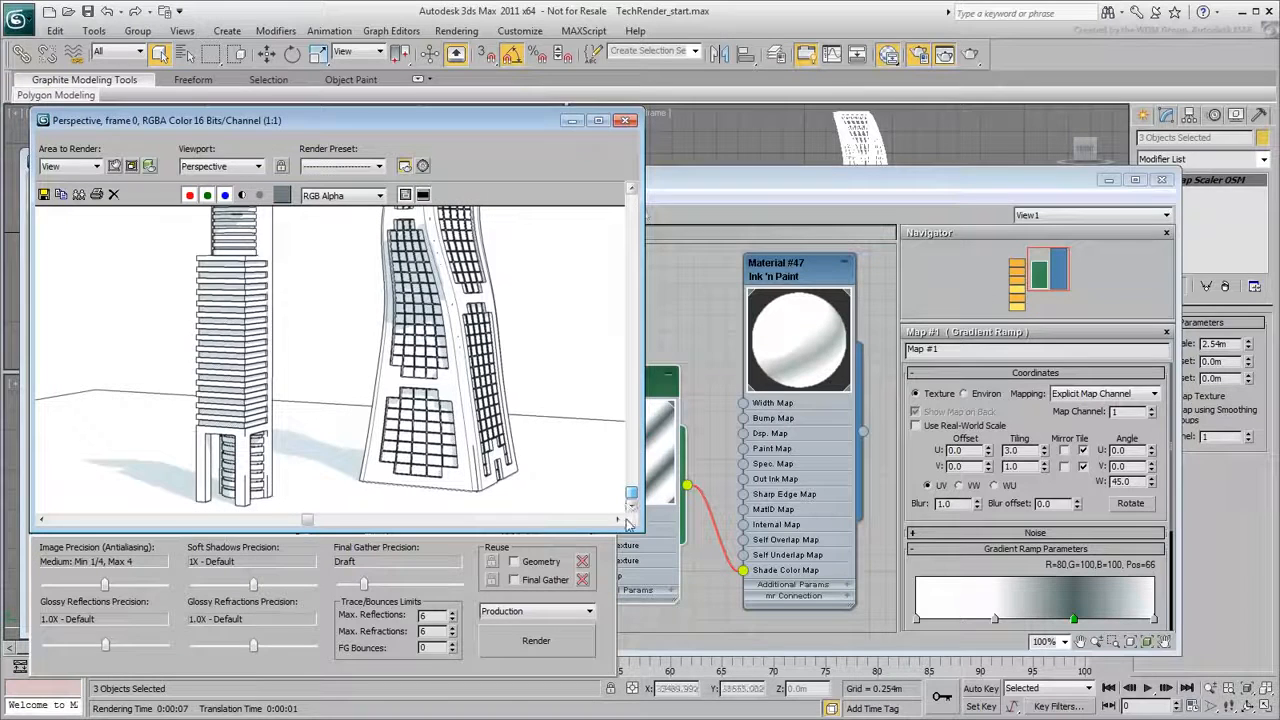
pyautogui.moveTo(632, 496); pyautogui.dragTo(633, 490)
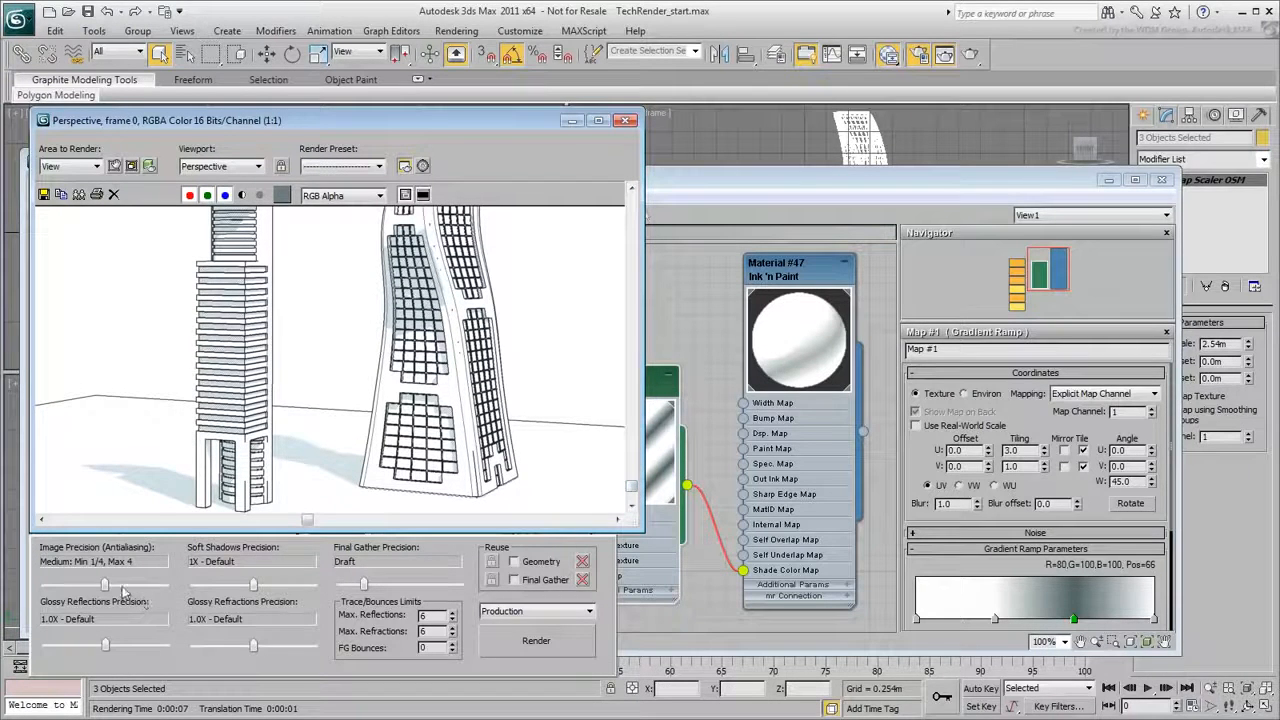
# Step: Raise image precision to Very High (Min 4, Max 64) and turn off glossy reflections, glossy refractions, soft shadows and Final Gather
pyautogui.moveTo(104, 586); pyautogui.dragTo(220, 590)
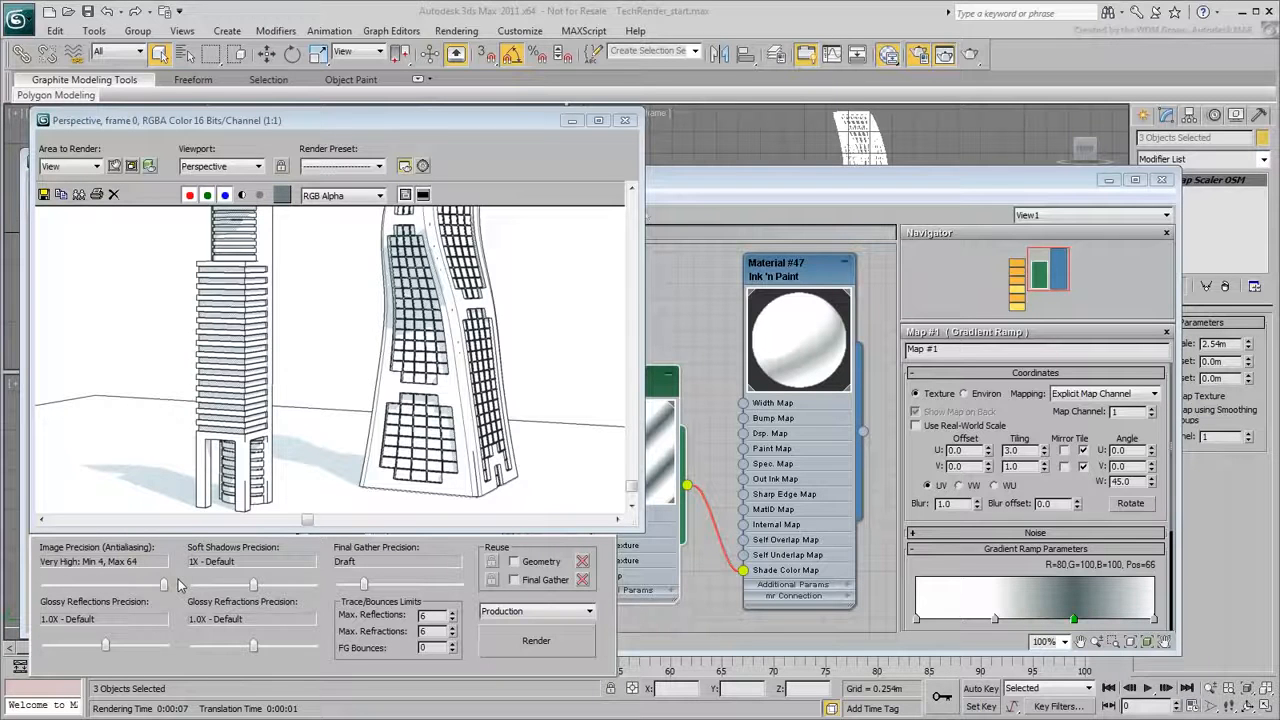
pyautogui.moveTo(104, 645); pyautogui.dragTo(18, 650)
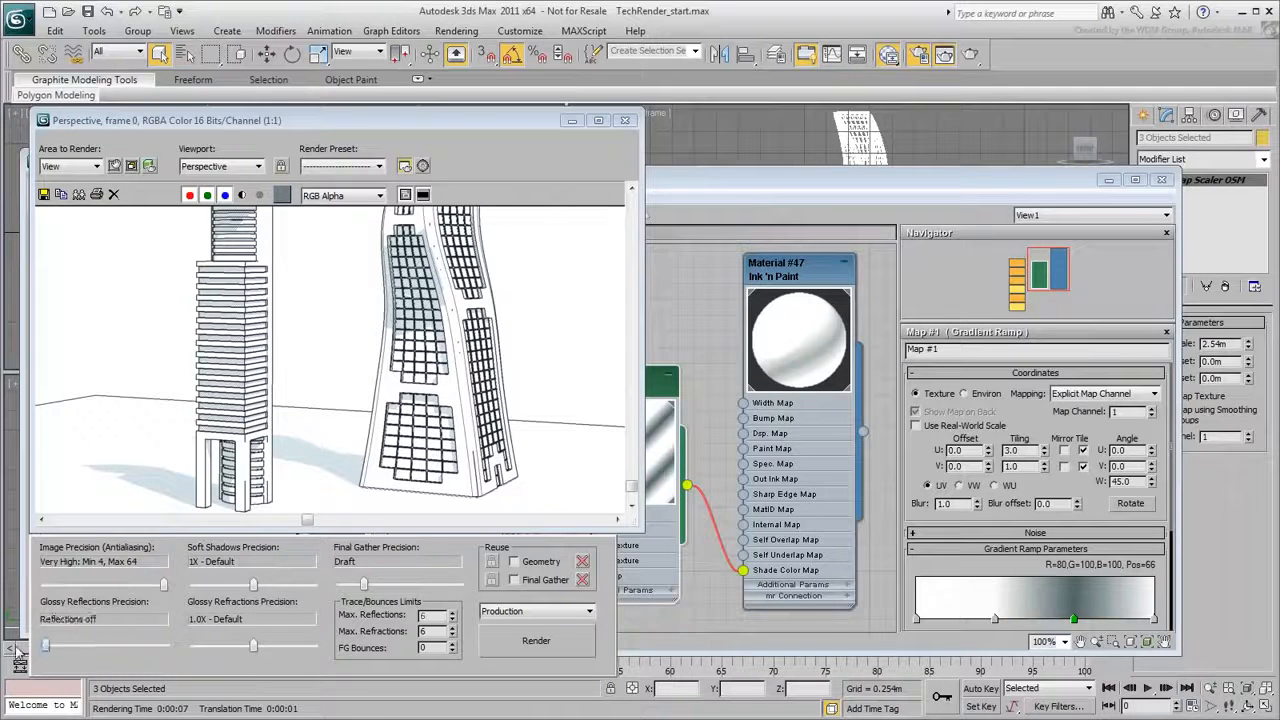
pyautogui.moveTo(253, 645); pyautogui.dragTo(176, 654)
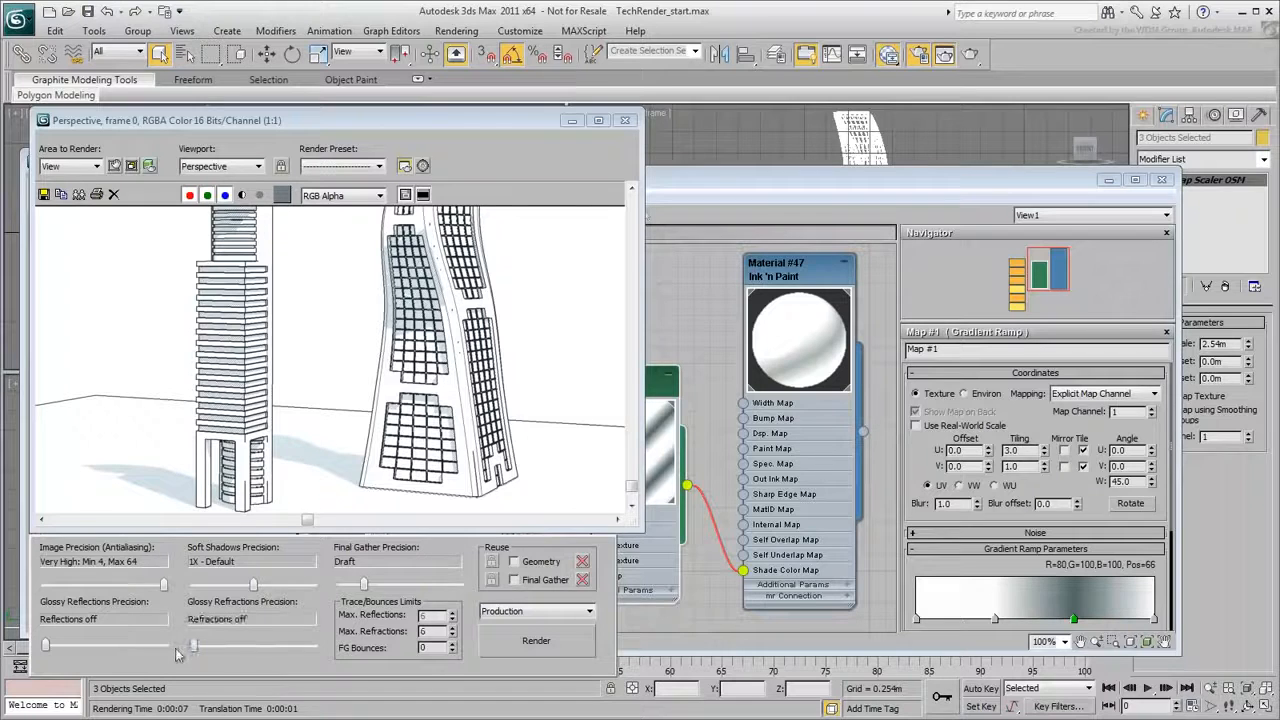
pyautogui.moveTo(253, 585); pyautogui.dragTo(188, 590)
pyautogui.moveTo(363, 585); pyautogui.dragTo(338, 588)
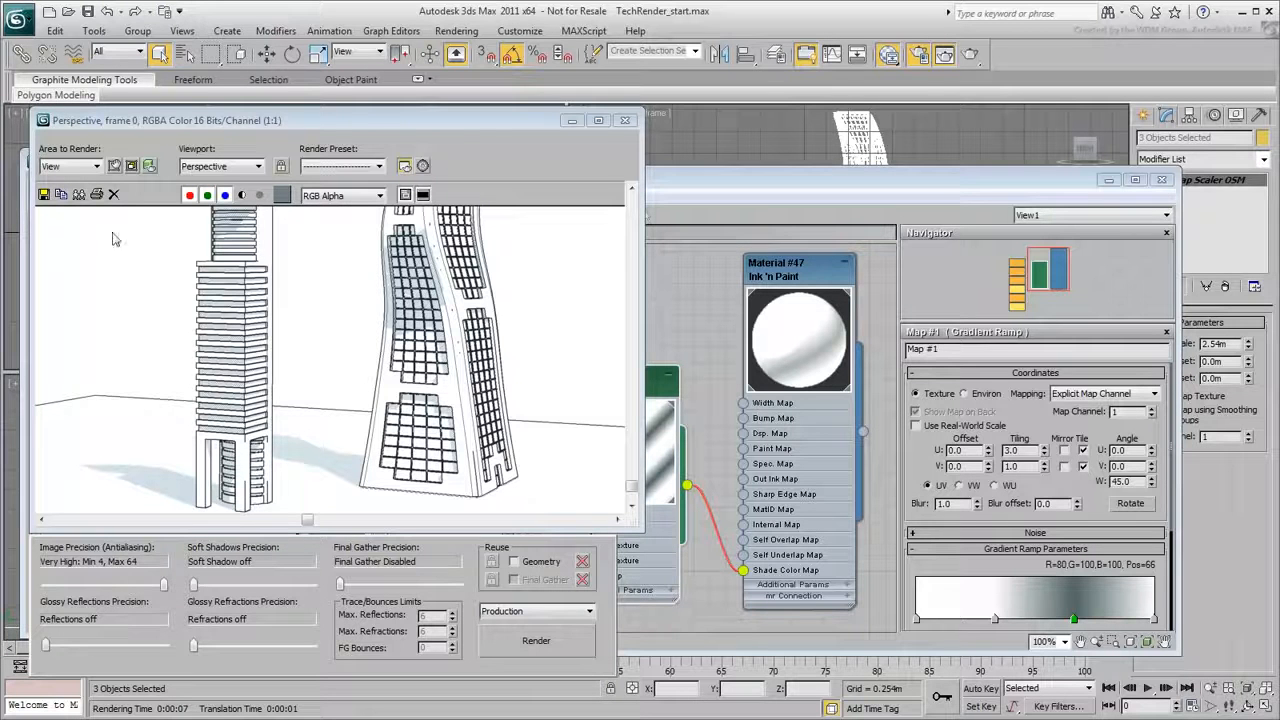
# Step: Clone the rendered frame beside the original, re-render with the new precision settings to compare, and close the clone
pyautogui.click(78, 195)
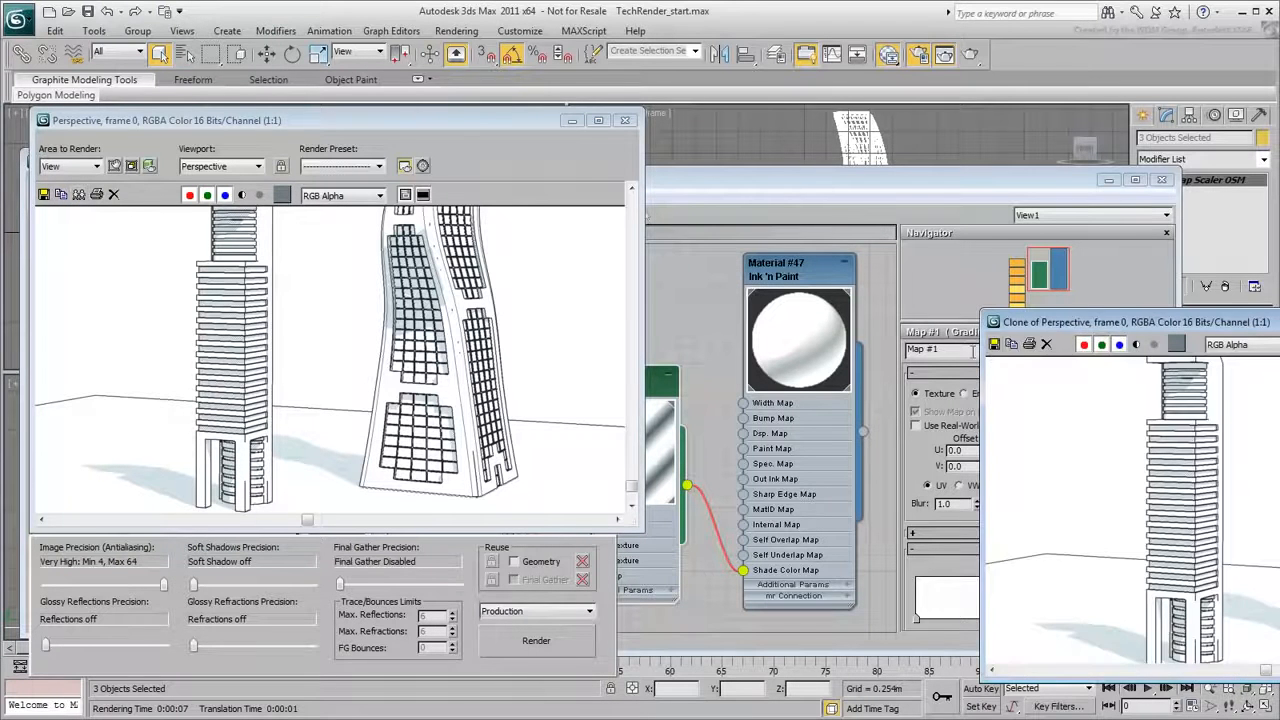
pyautogui.moveTo(1113, 324); pyautogui.dragTo(798, 243)
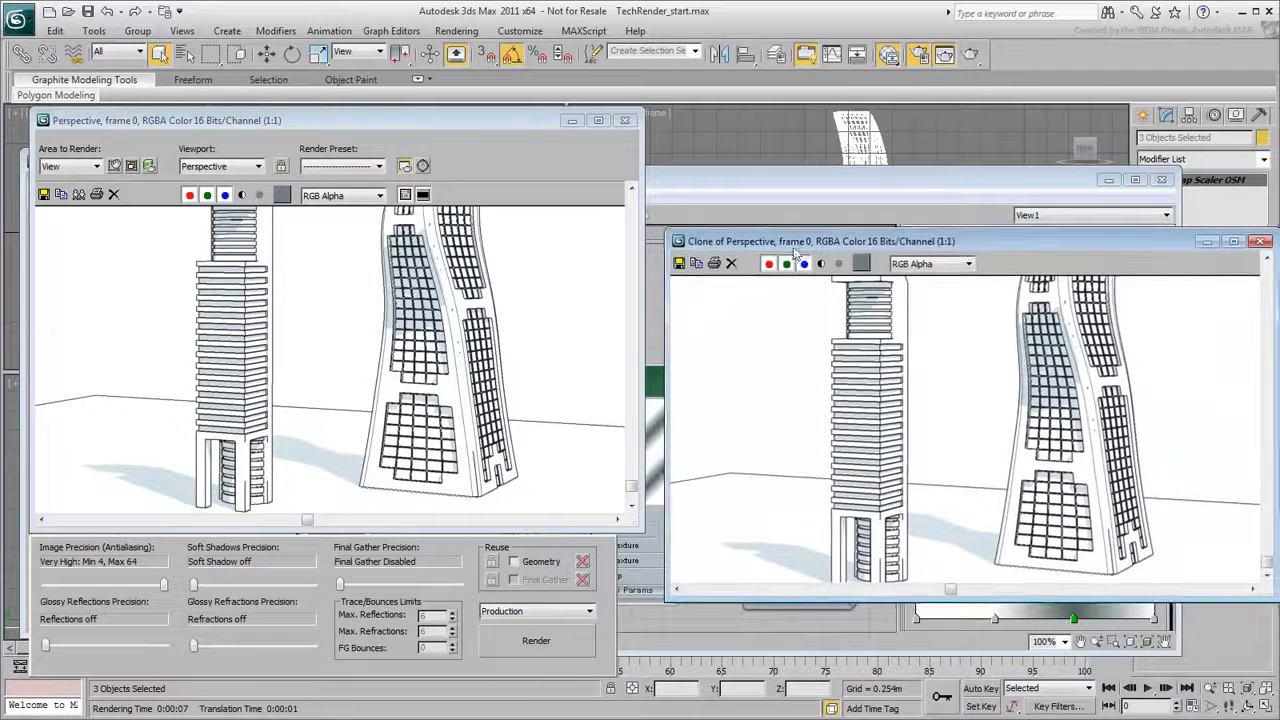
pyautogui.click(533, 652)
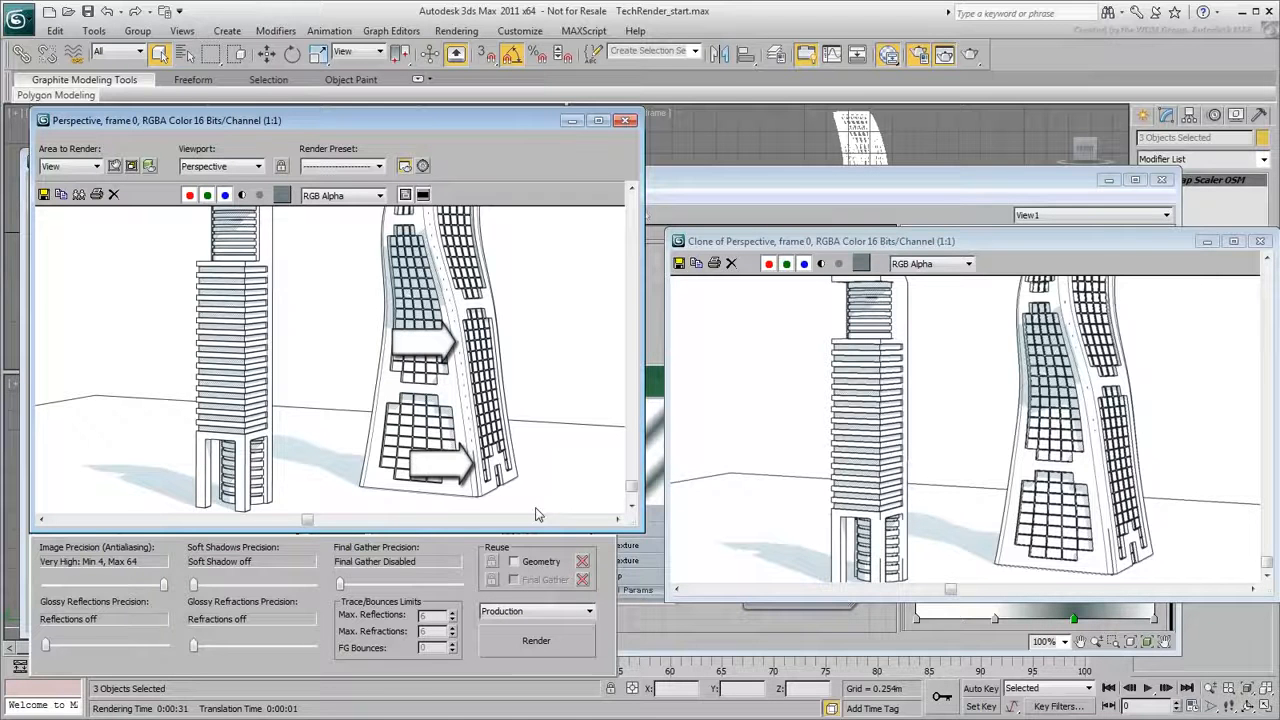
pyautogui.click(1260, 241)
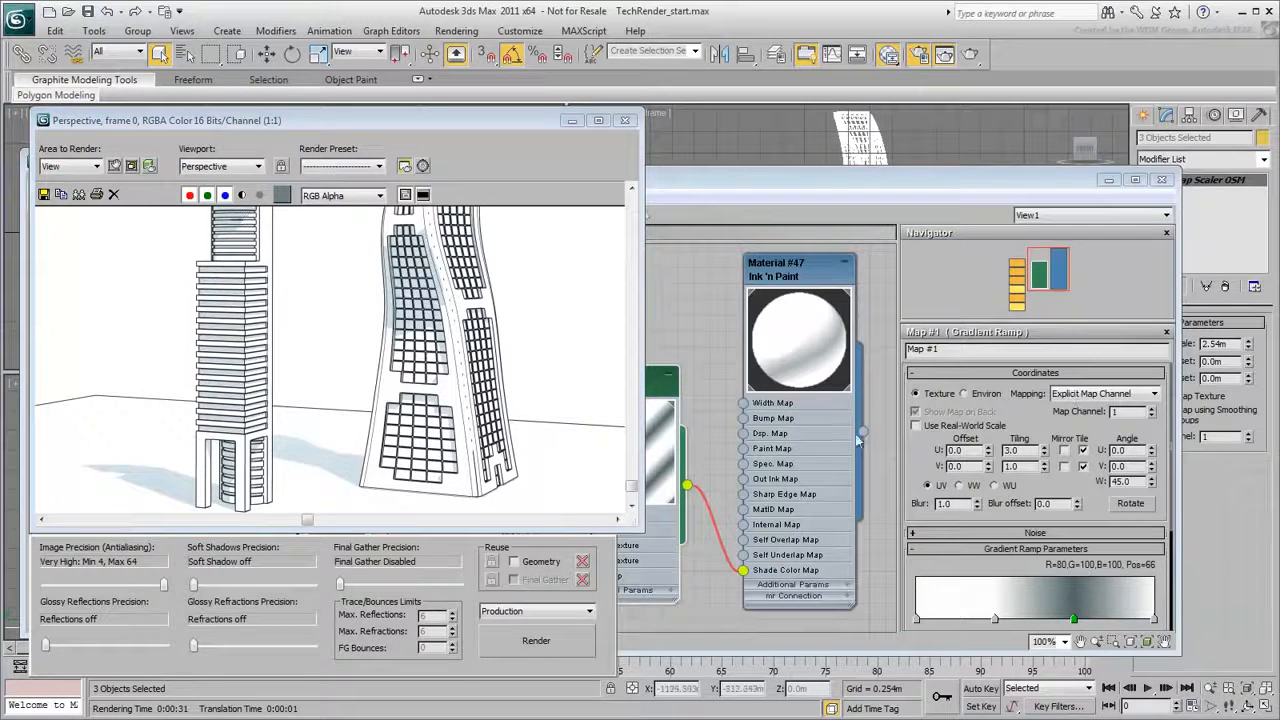
# Step: Disable the SmGroup ink lines in the Ink 'n Paint material's ink controls
pyautogui.moveTo(716, 430); pyautogui.dragTo(728, 429, button='middle')
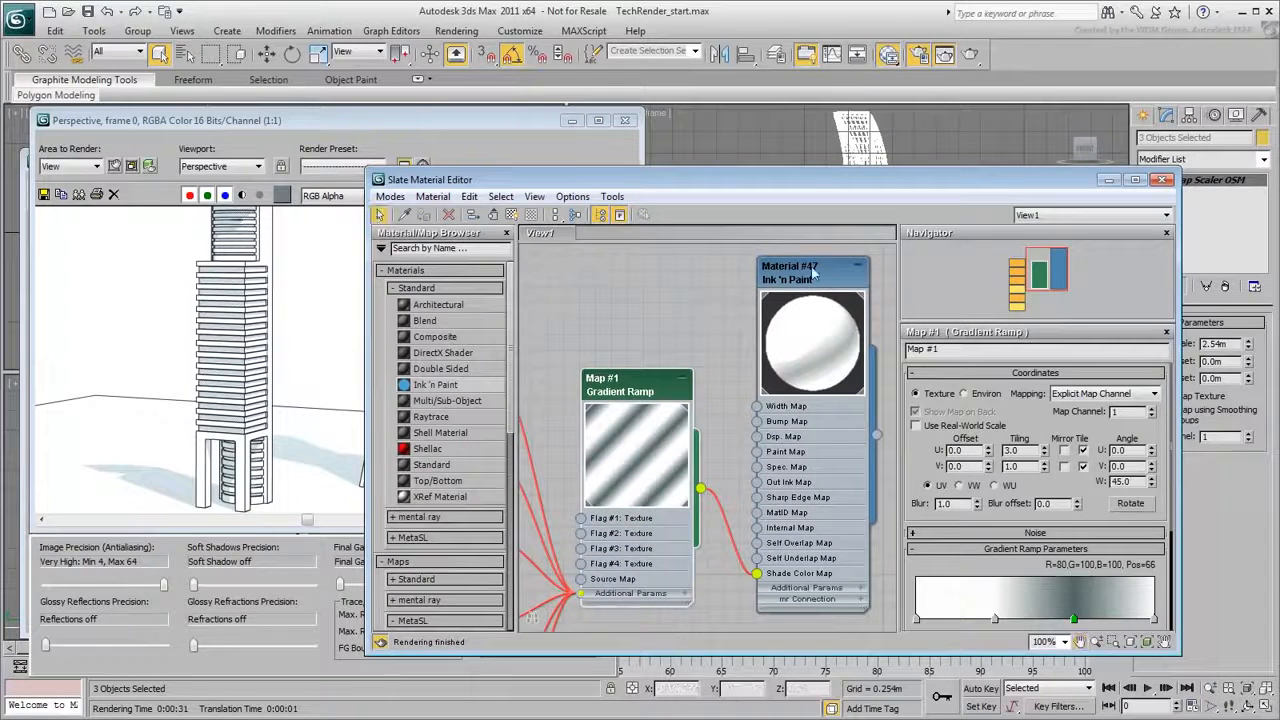
pyautogui.doubleClick(822, 265)
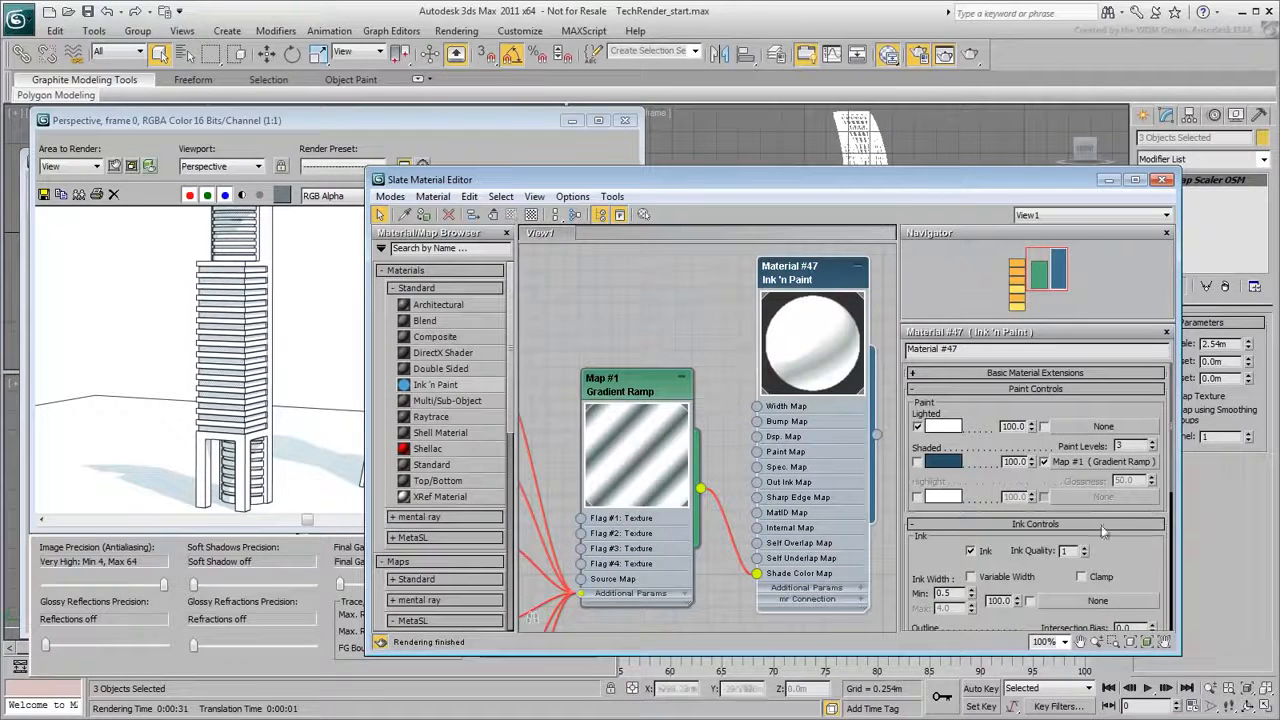
pyautogui.scroll(-5, 1000, 430)
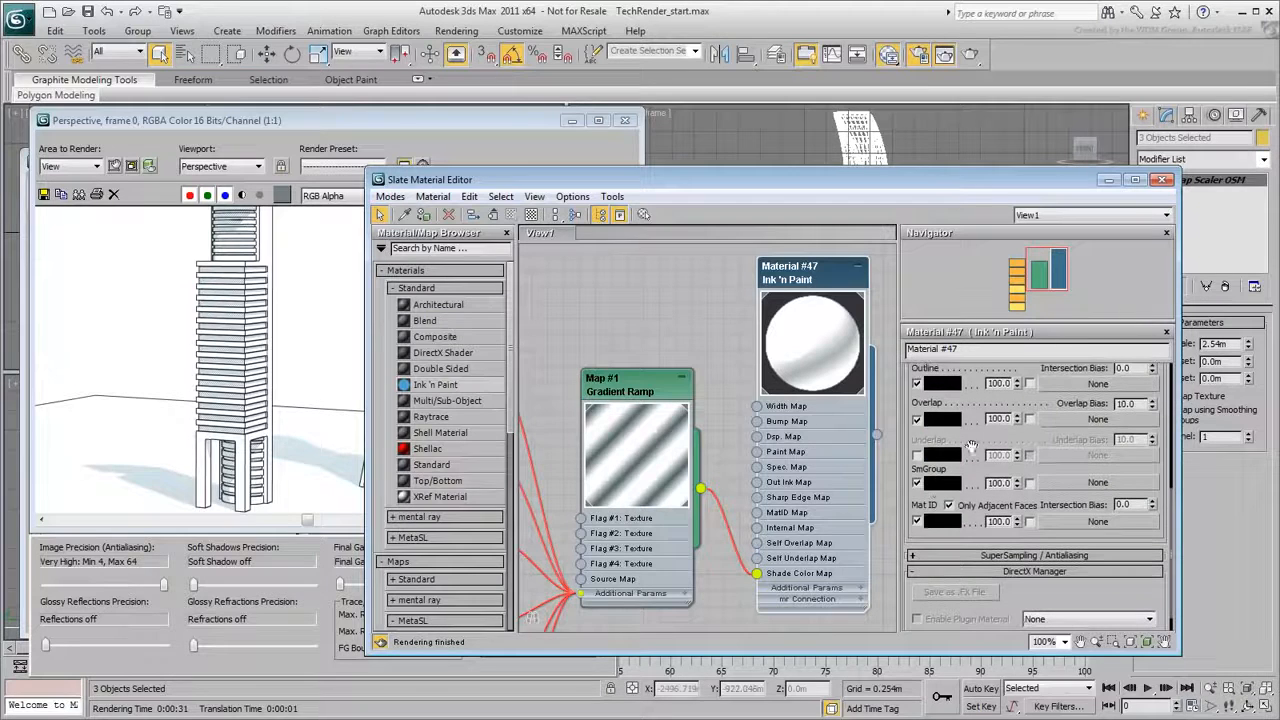
pyautogui.click(917, 484)
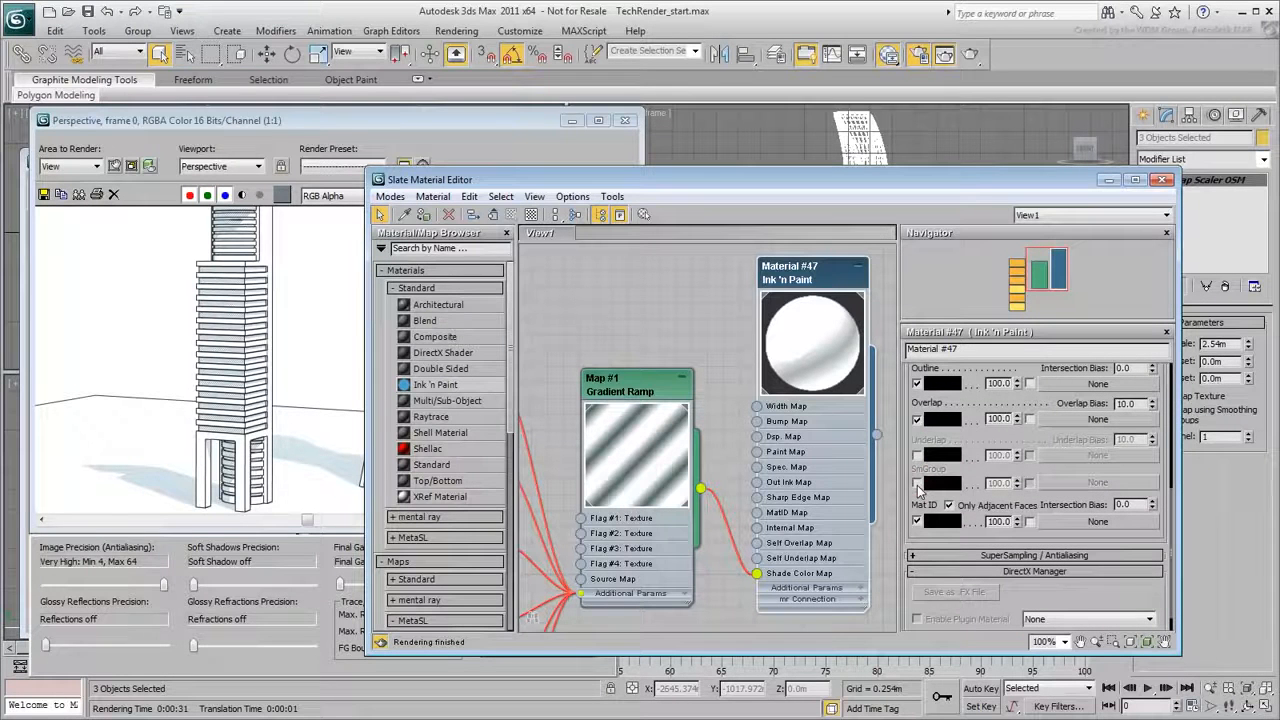
# Step: Clone the current rendered frame for side-by-side comparison and re-render the view without smoothing-group ink lines
pyautogui.click(435, 126)
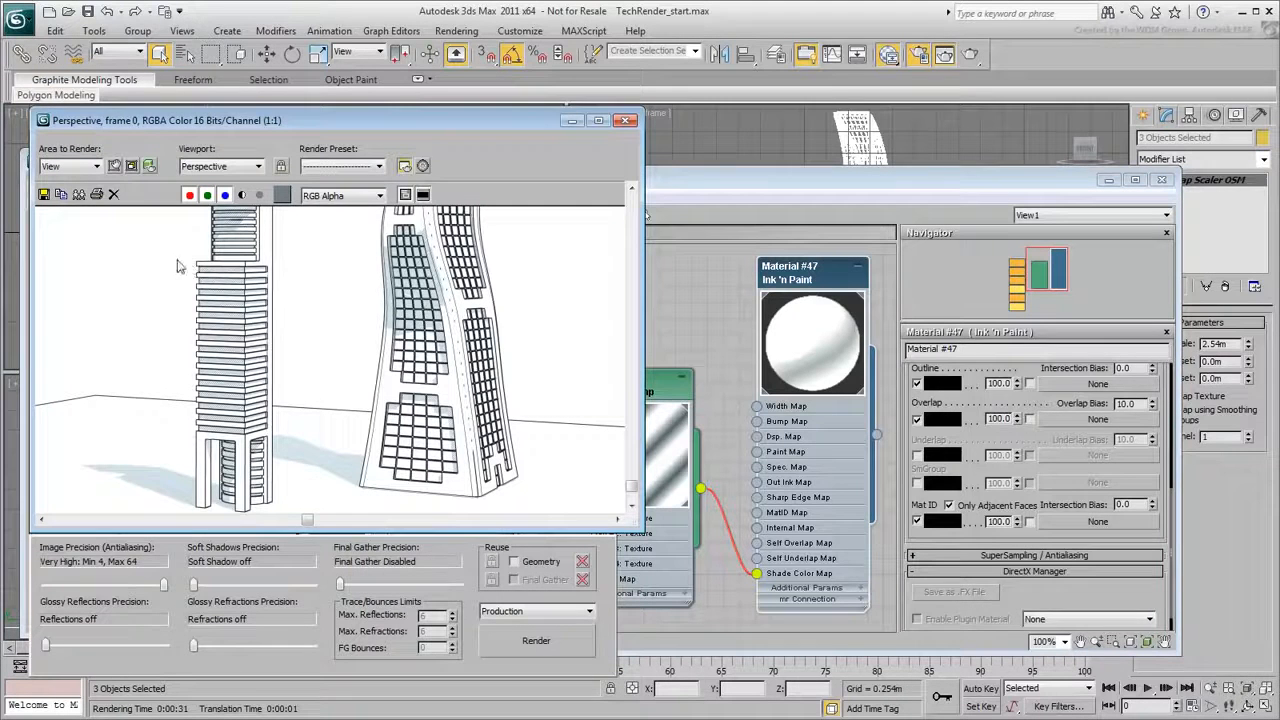
pyautogui.click(78, 194)
pyautogui.moveTo(1118, 324)
pyautogui.mouseDown()
pyautogui.moveTo(985, 305)
pyautogui.moveTo(790, 309)
pyautogui.mouseUp()
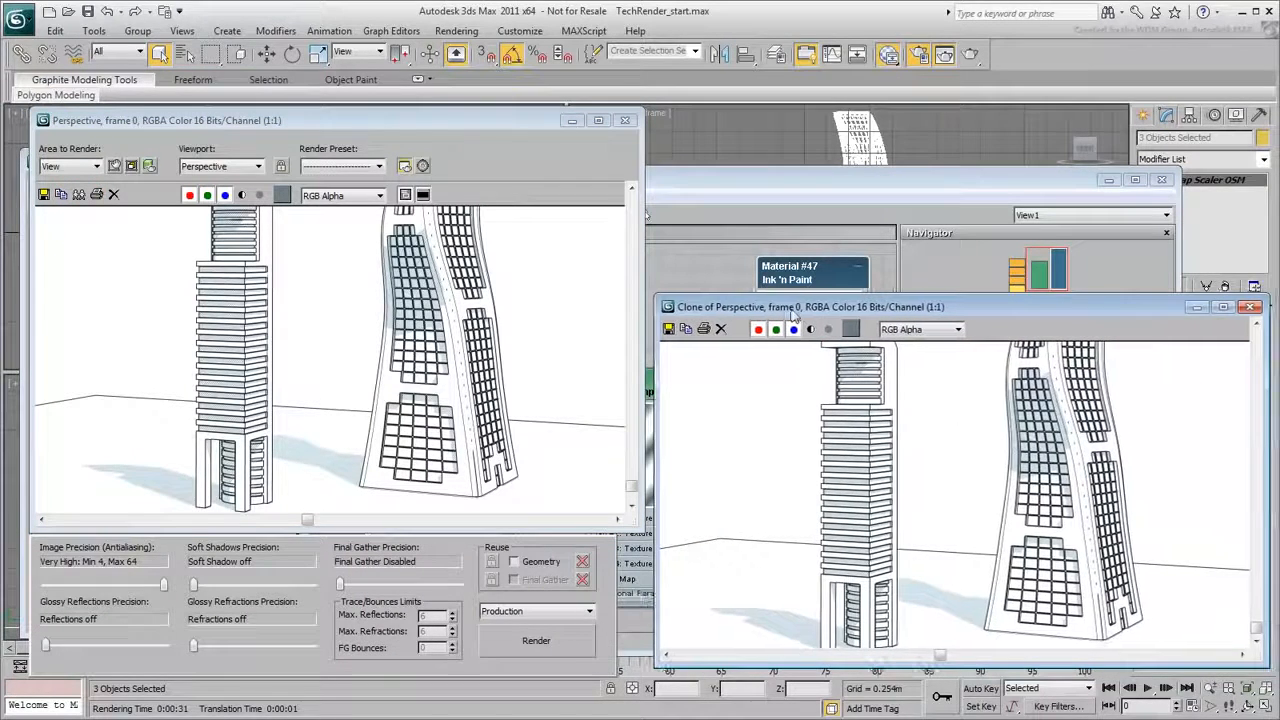
pyautogui.click(536, 640)
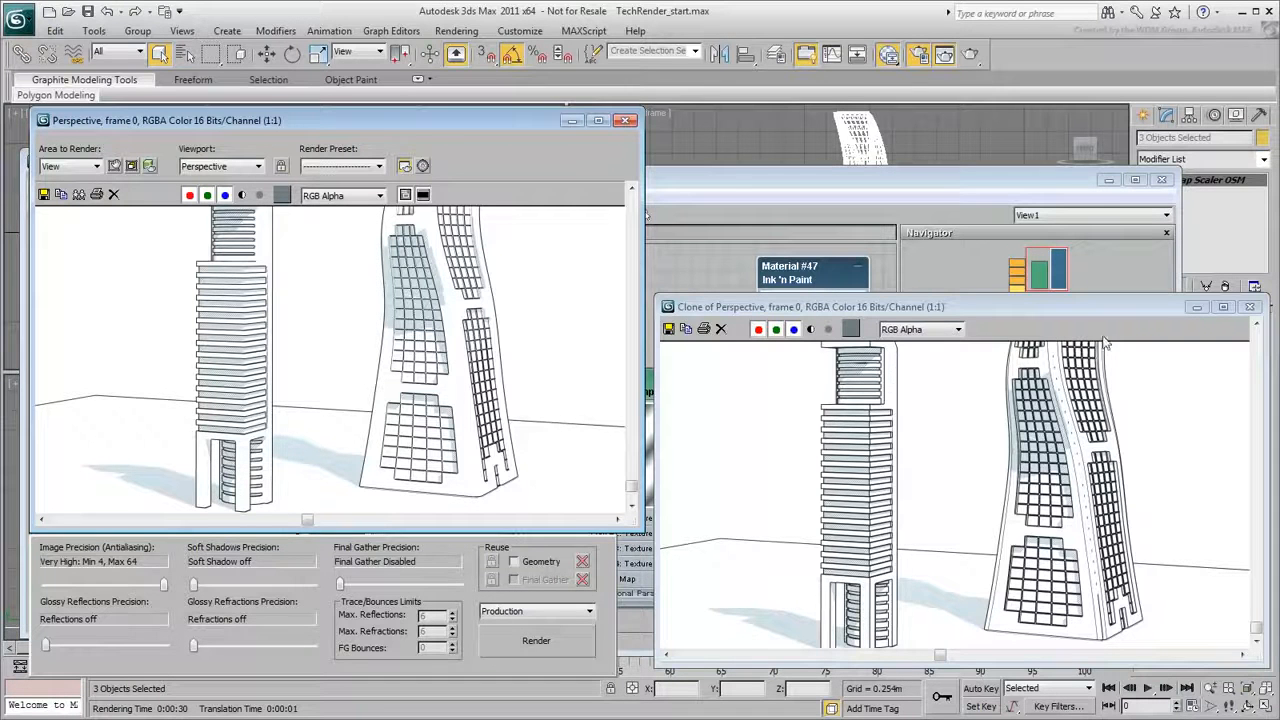
# Step: Re-enable the SmGroup ink lines in the Ink 'n Paint material and close the cloned frame, material editor, rendered frame and Render Setup windows
pyautogui.click(1249, 306)
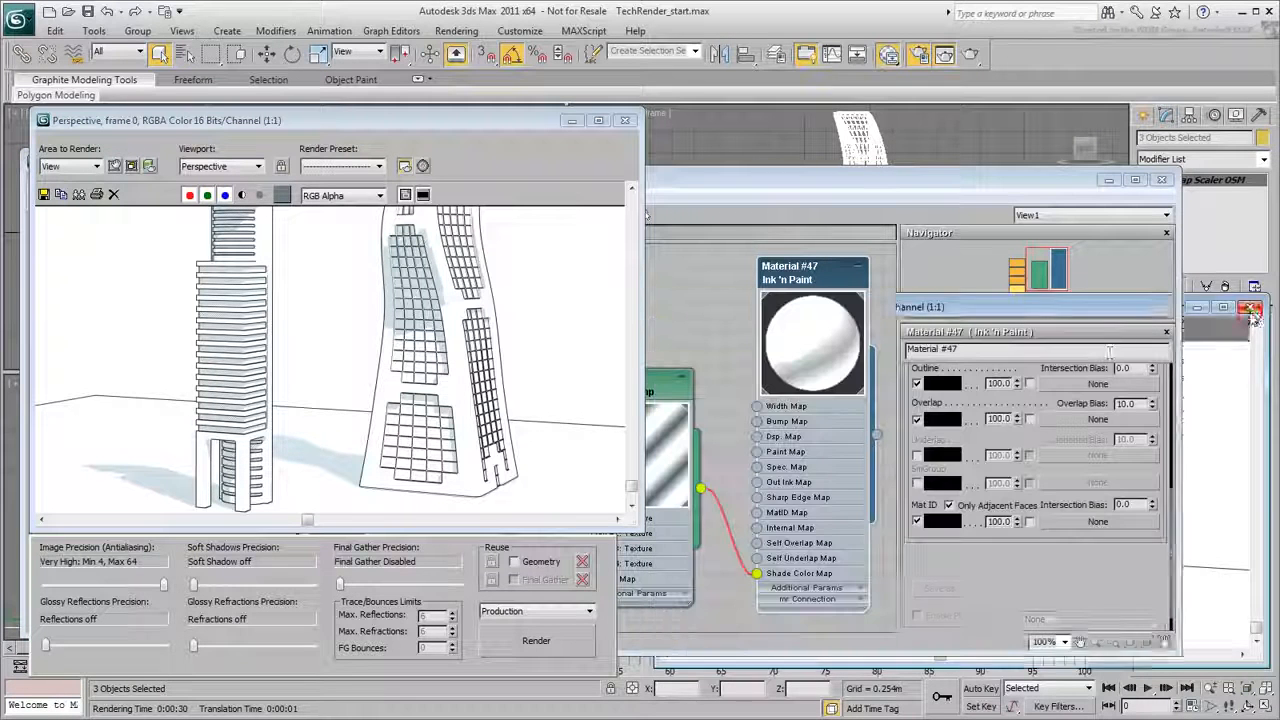
pyautogui.click(917, 485)
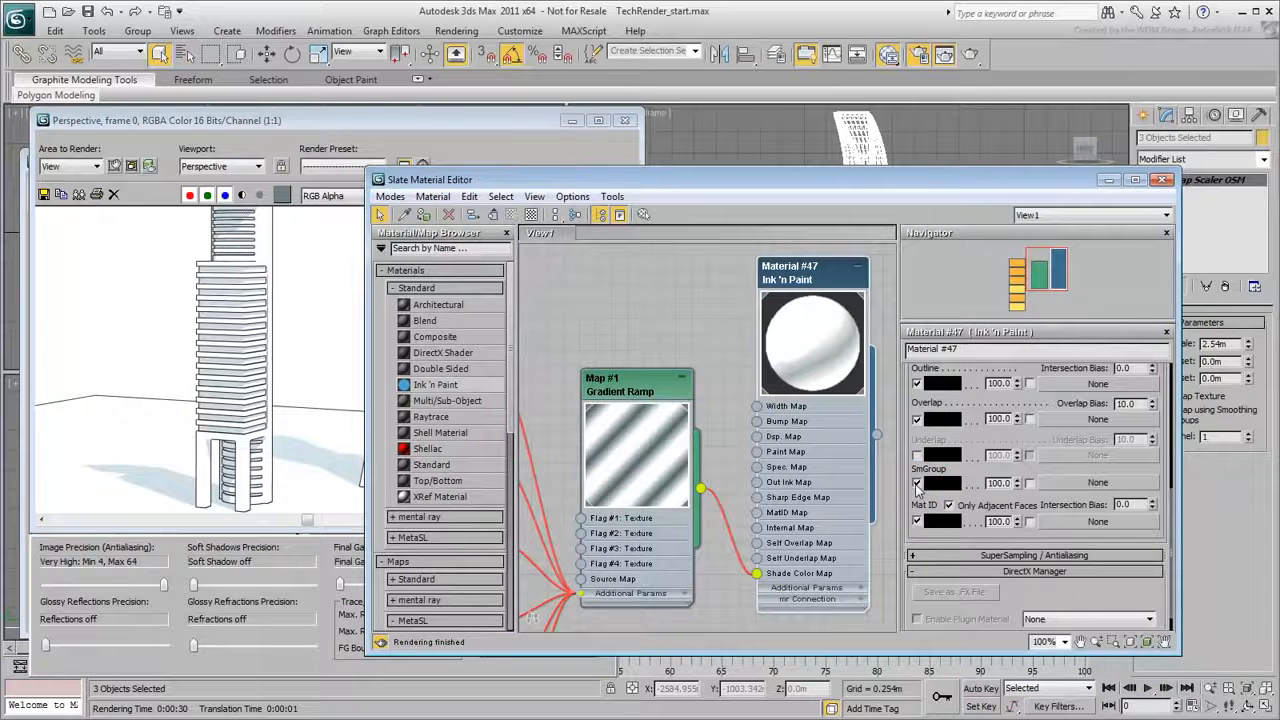
pyautogui.click(1161, 179)
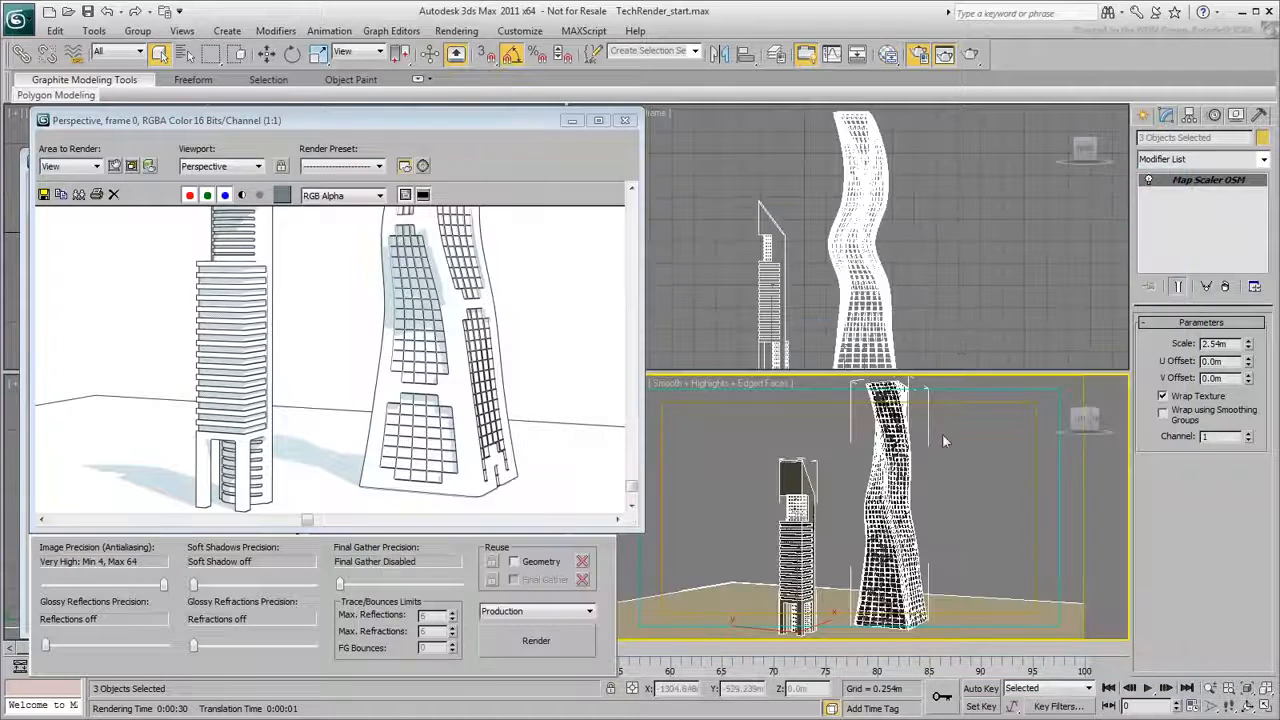
pyautogui.click(624, 120)
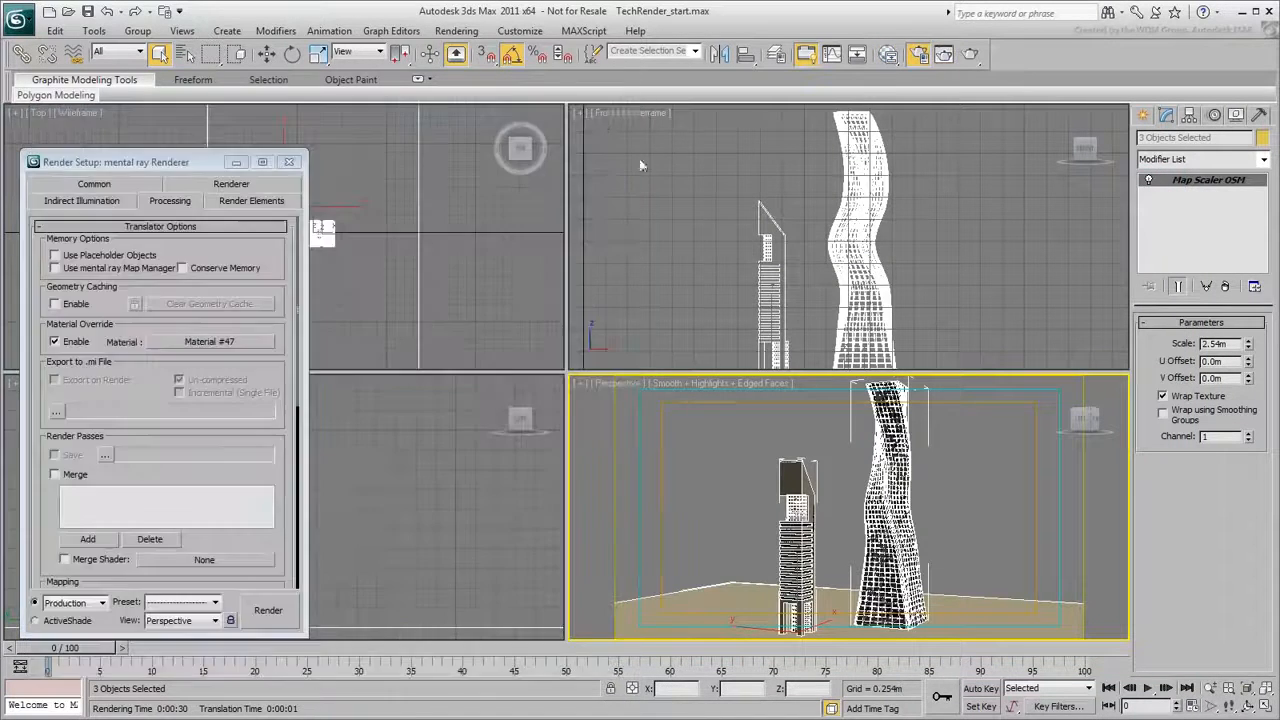
pyautogui.click(289, 161)
# Step: Select only the twisted Highrise tower, maximize the Perspective viewport, and enter the Editable Poly's Edge level with no edges selected
pyautogui.click(964, 492)
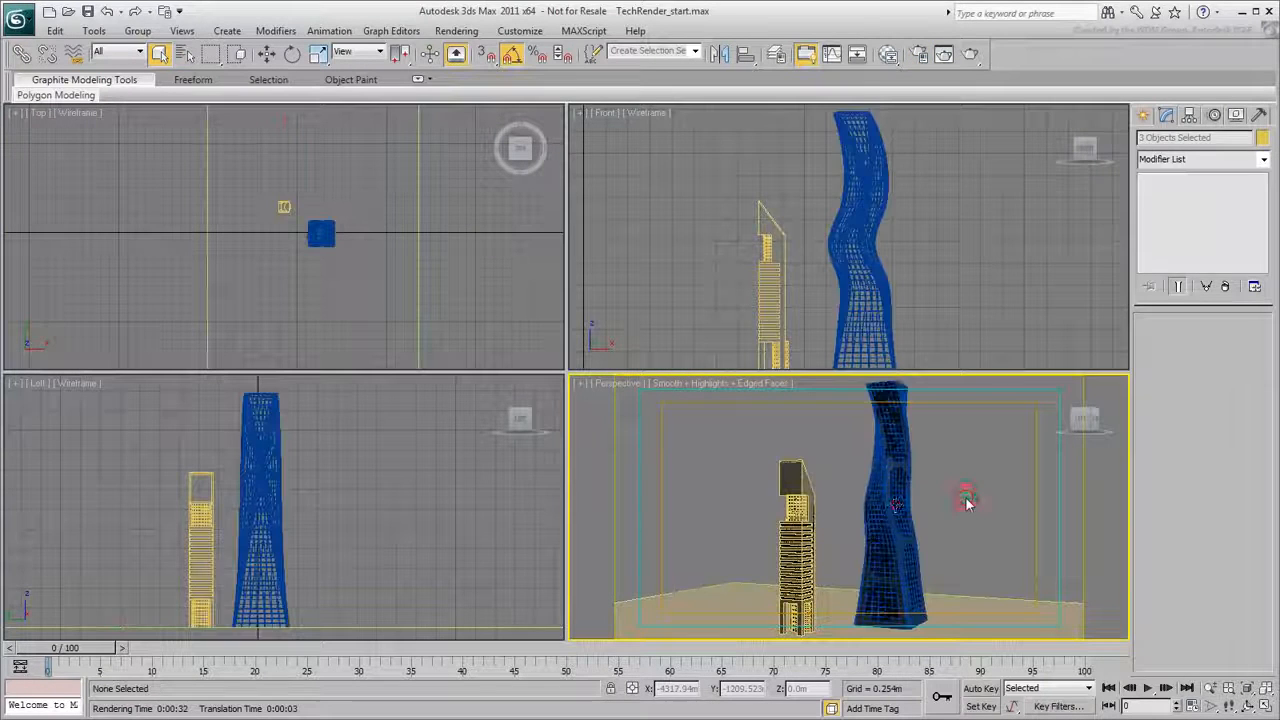
pyautogui.click(894, 506)
pyautogui.hotkey('alt', 'w')
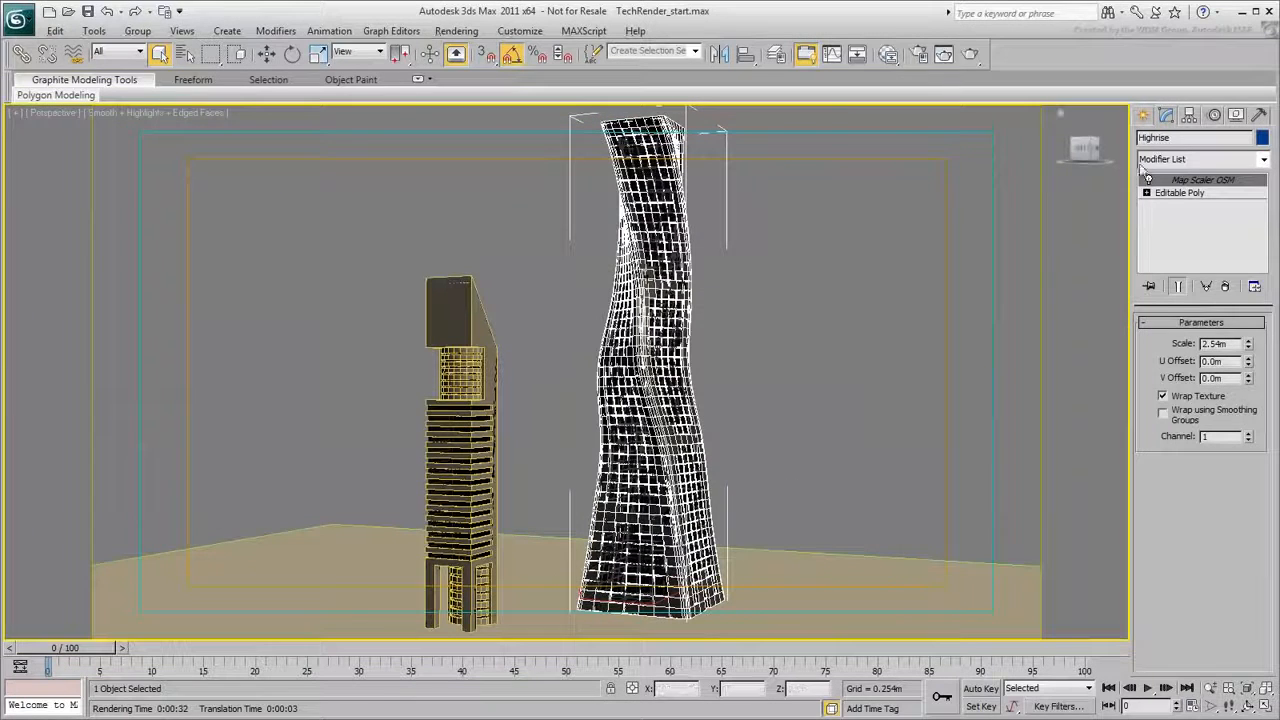
pyautogui.click(1147, 193)
pyautogui.click(1173, 218)
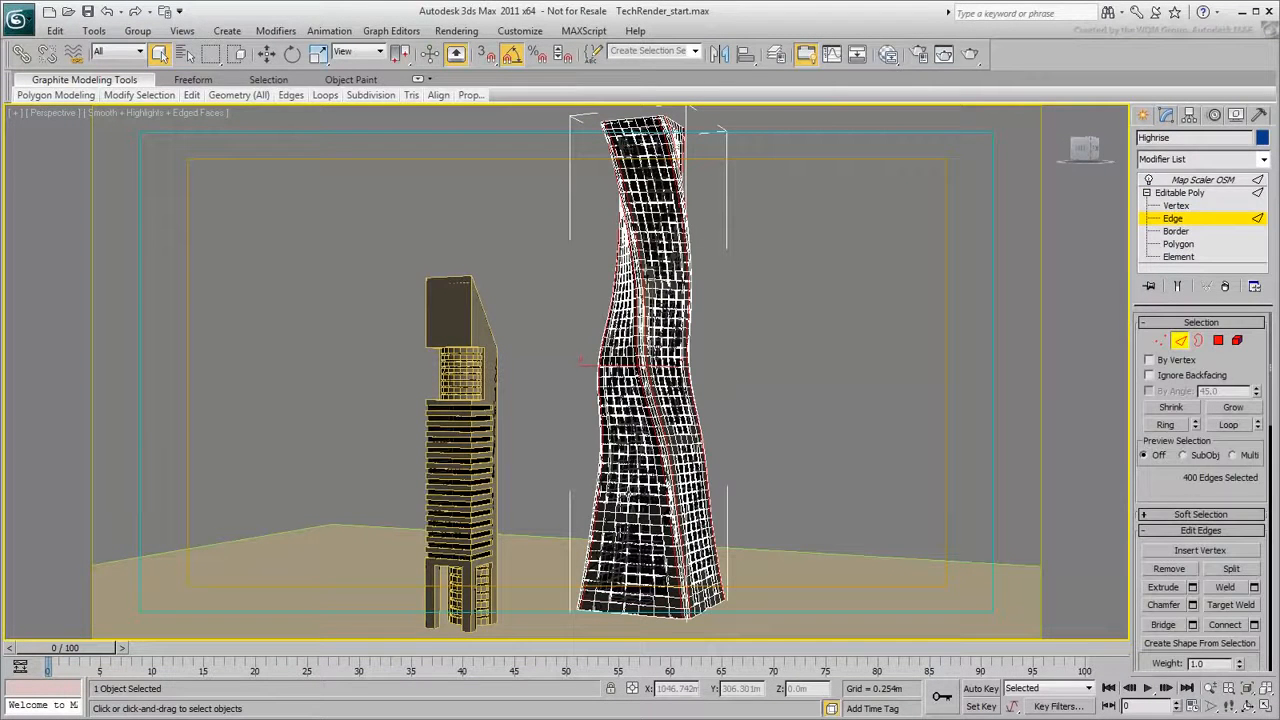
pyautogui.keyDown('alt'); pyautogui.moveTo(674, 460); pyautogui.dragTo(660, 473, button='middle'); pyautogui.keyUp('alt')
pyautogui.scroll(3, 583, 362)
pyautogui.click(809, 441)
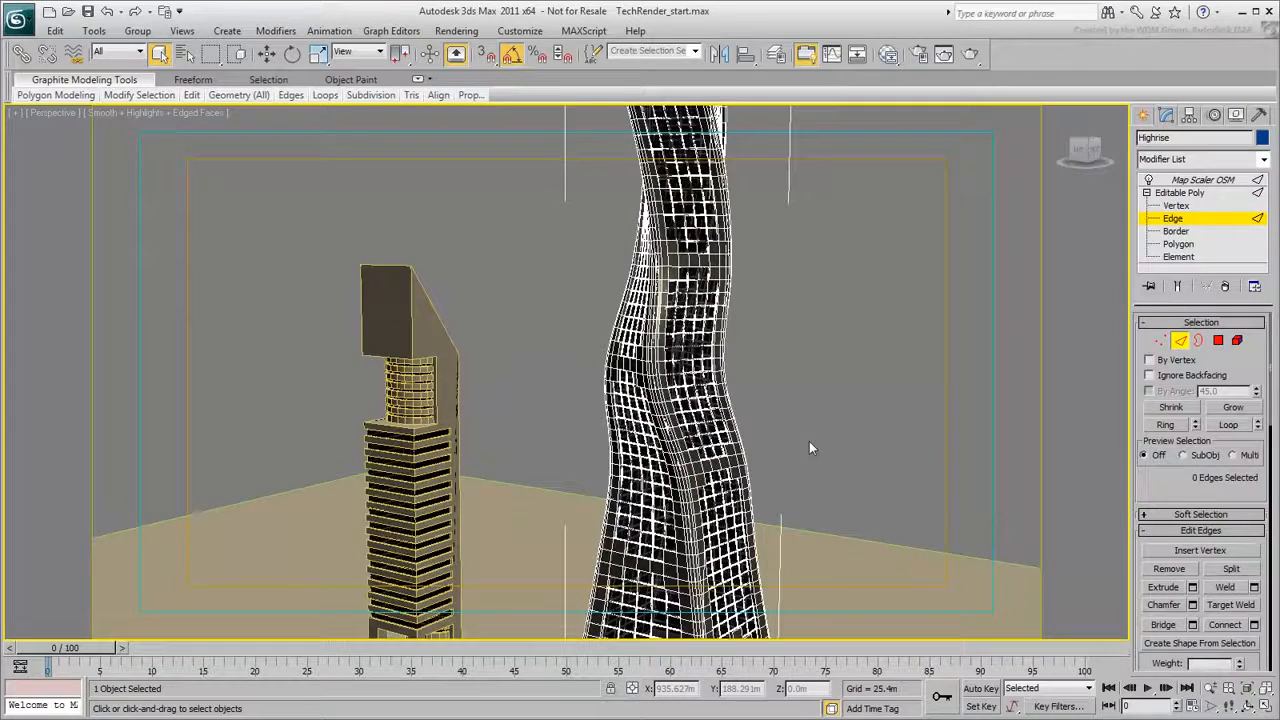
# Step: Select the vertical edge loops running along the middle of the twisted tower's rounded corners, going around all four corners
pyautogui.click(1246, 689)
pyautogui.keyDown('alt'); pyautogui.moveTo(479, 426); pyautogui.dragTo(551, 404, button='middle'); pyautogui.keyUp('alt')
pyautogui.scroll(5, 551, 404)
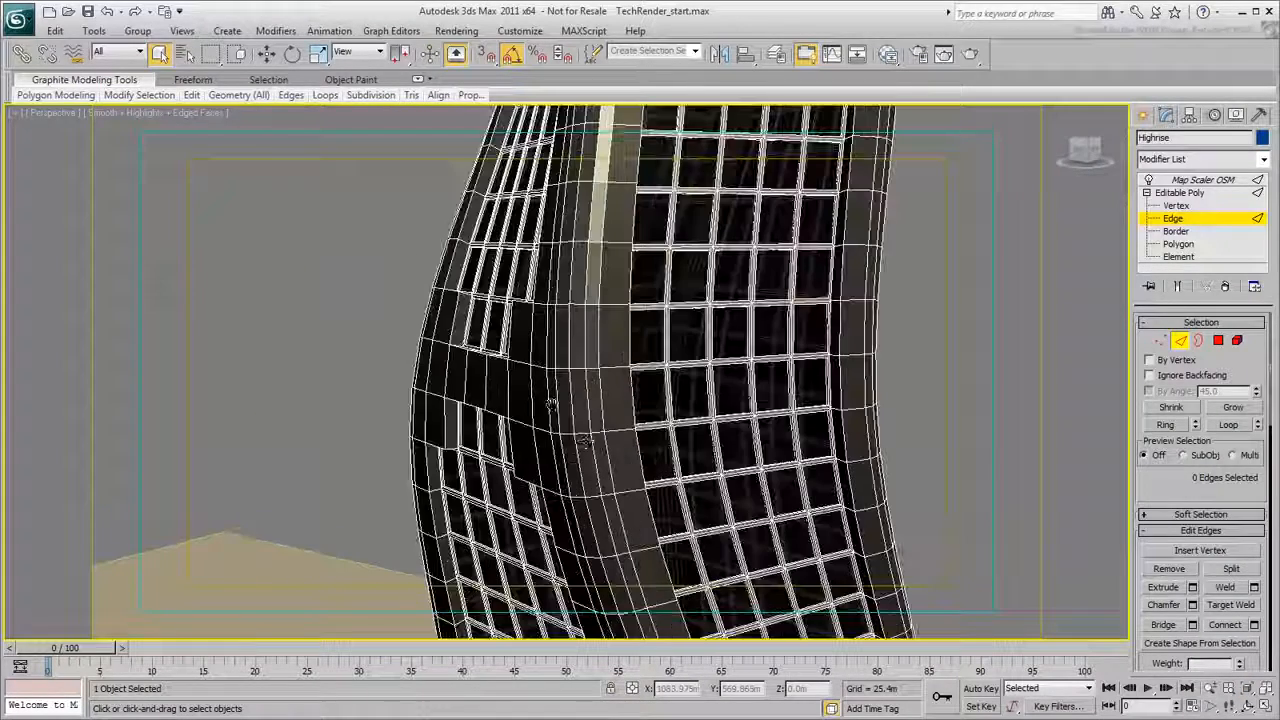
pyautogui.click(578, 452)
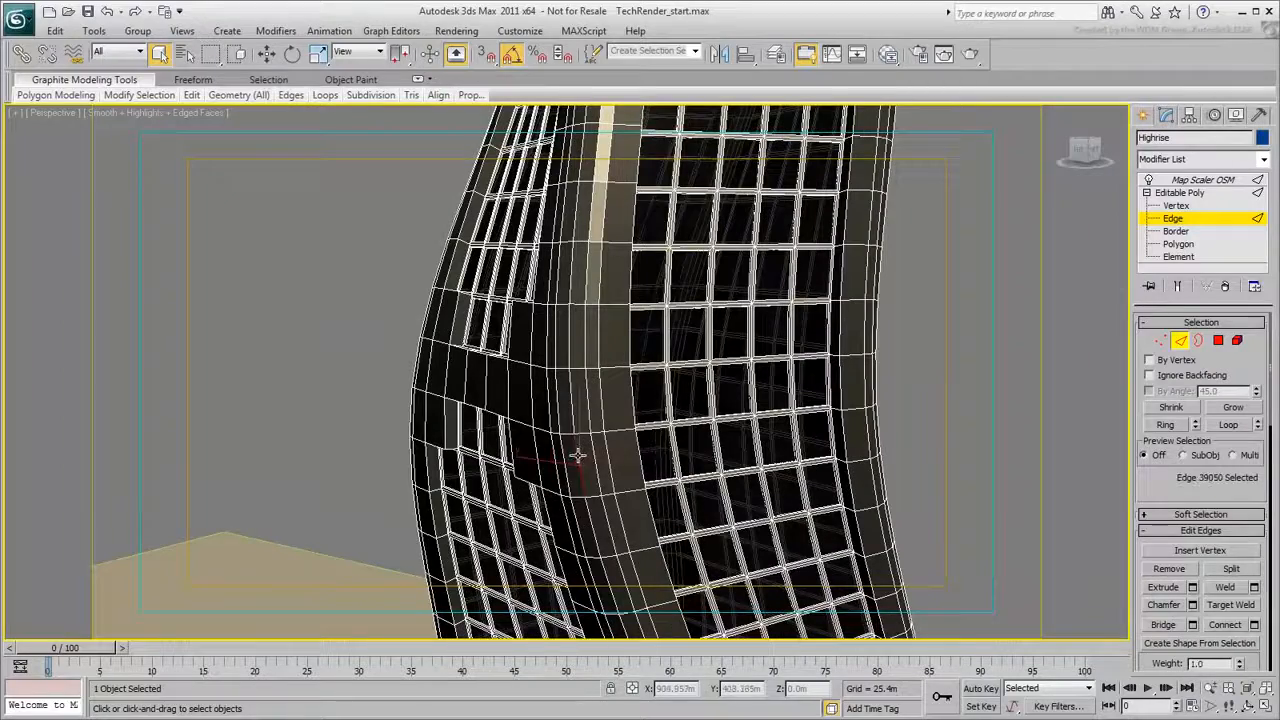
pyautogui.click(1228, 430)
pyautogui.keyDown('alt'); pyautogui.moveTo(893, 449); pyautogui.dragTo(458, 422, button='middle'); pyautogui.keyUp('alt')
pyautogui.keyDown('ctrl'); pyautogui.click(480, 397); pyautogui.keyUp('ctrl')
pyautogui.click(1228, 425)
pyautogui.keyDown('alt'); pyautogui.moveTo(977, 431); pyautogui.dragTo(800, 464, button='middle'); pyautogui.keyUp('alt')
pyautogui.keyDown('ctrl'); pyautogui.click(785, 471); pyautogui.keyUp('ctrl')
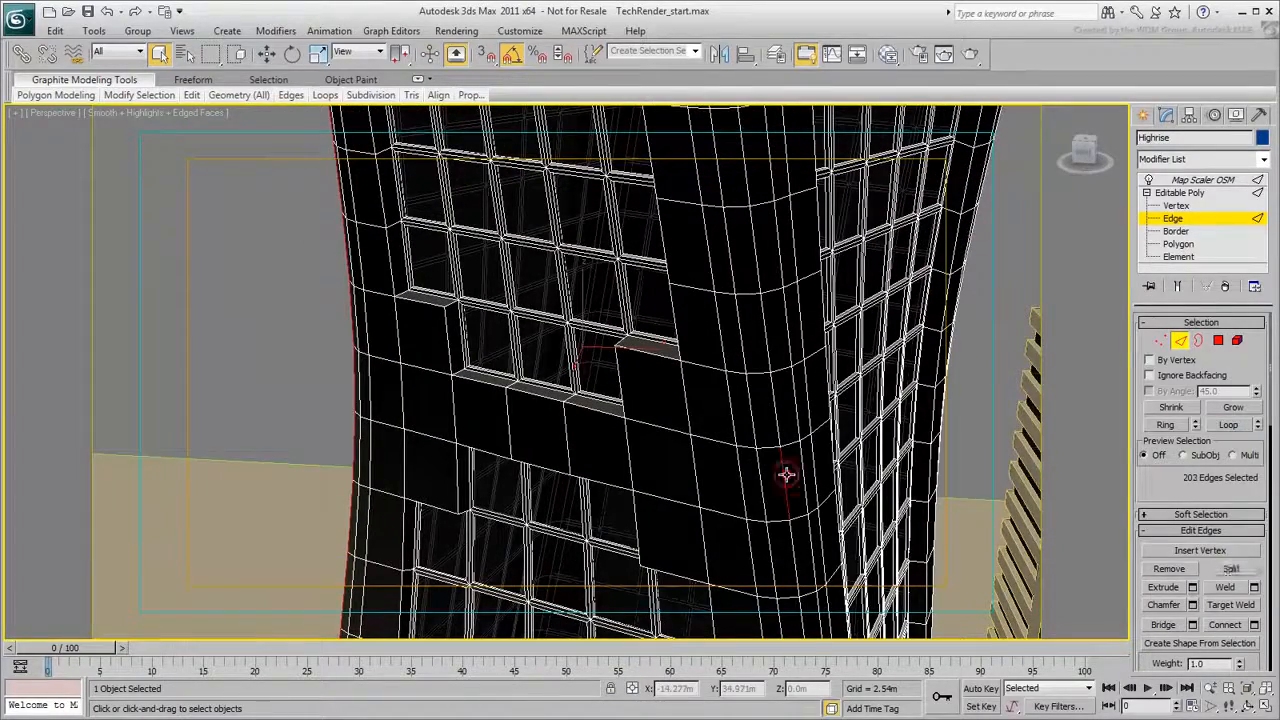
pyautogui.click(1236, 427)
pyautogui.keyDown('alt'); pyautogui.moveTo(640, 400); pyautogui.dragTo(420, 500, button='middle'); pyautogui.keyUp('alt')
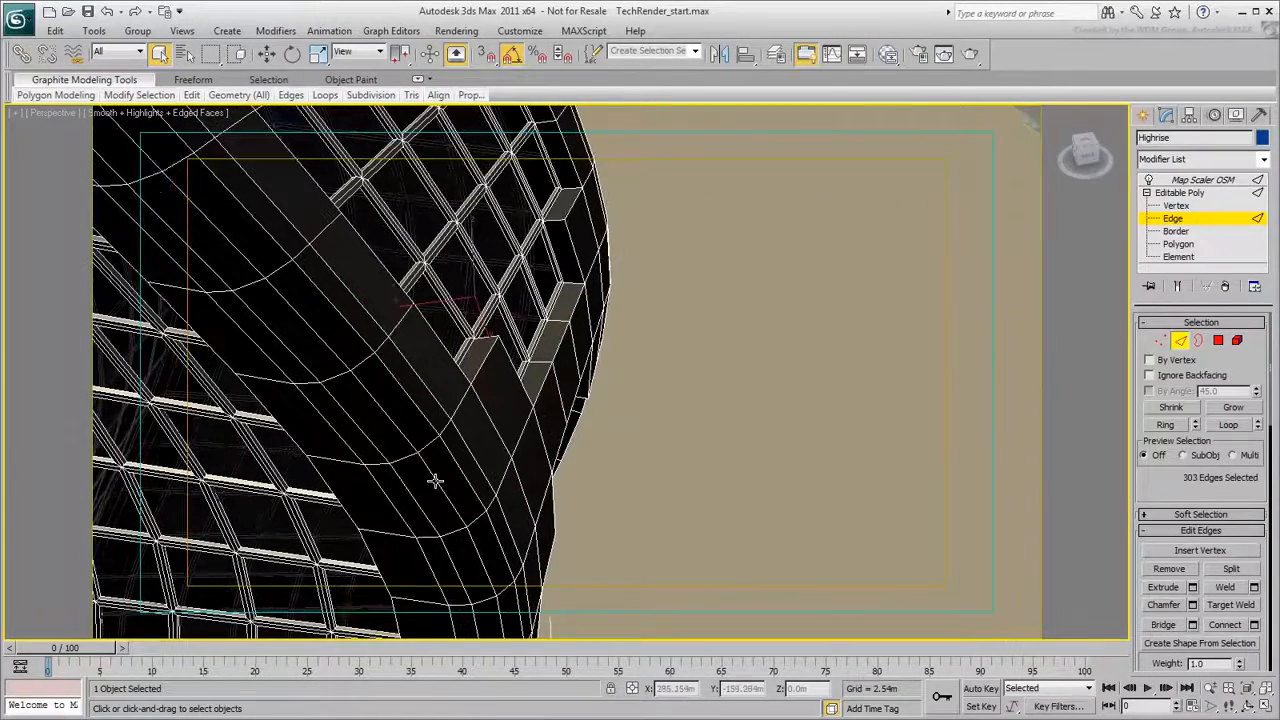
# Step: Extend the edge selection by one ring edge on both sides of each corner loop and convert it to a polygon selection
pyautogui.click(1194, 427)
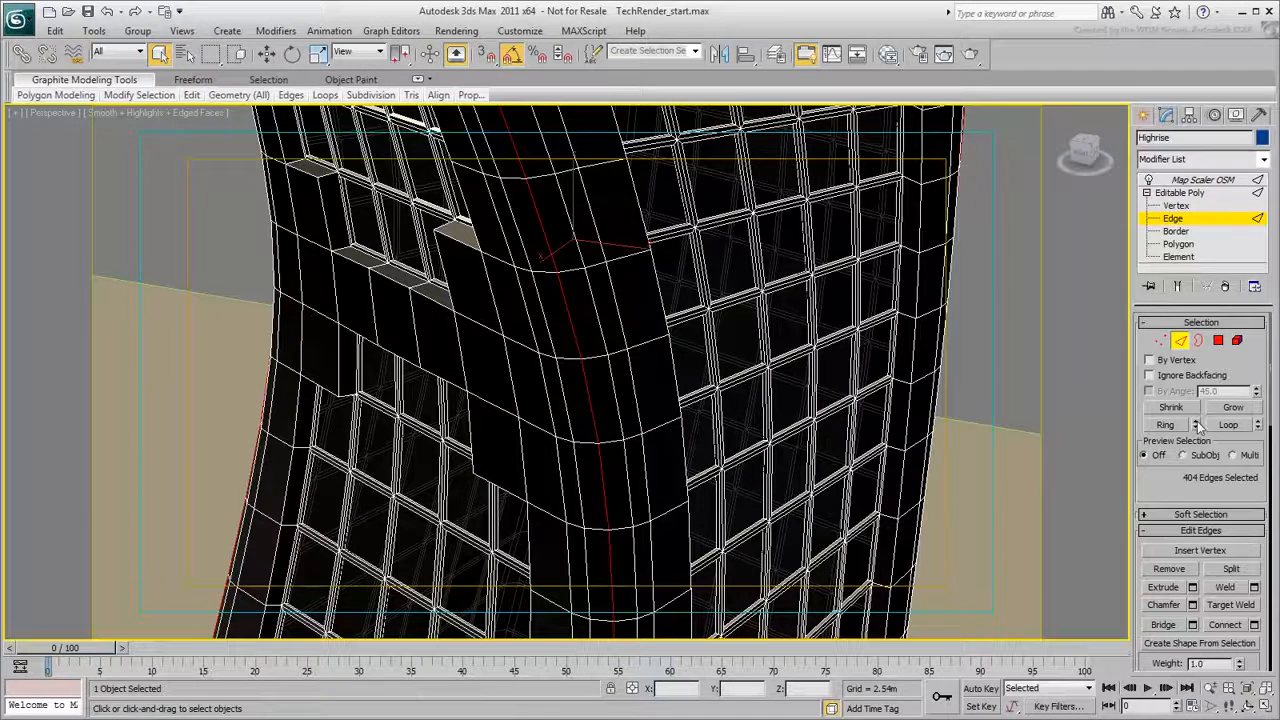
pyautogui.click(1198, 424)
pyautogui.click(1196, 428)
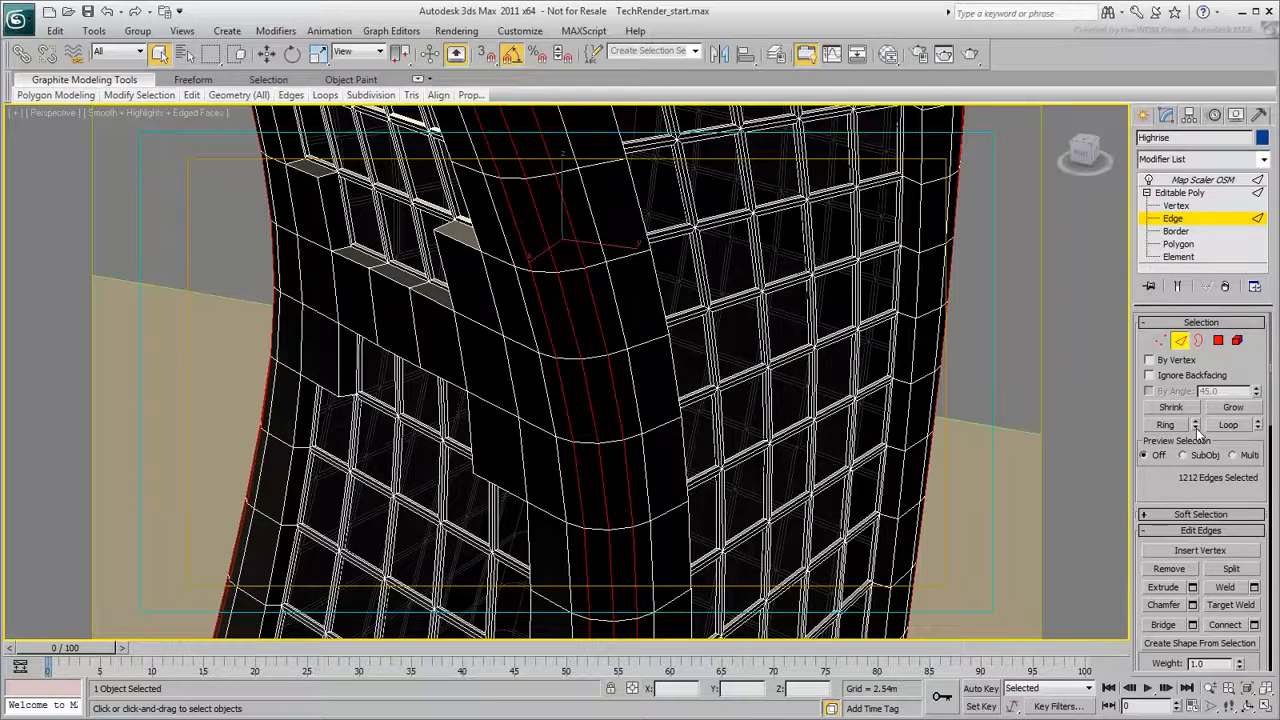
pyautogui.scroll(-5, 1040, 410)
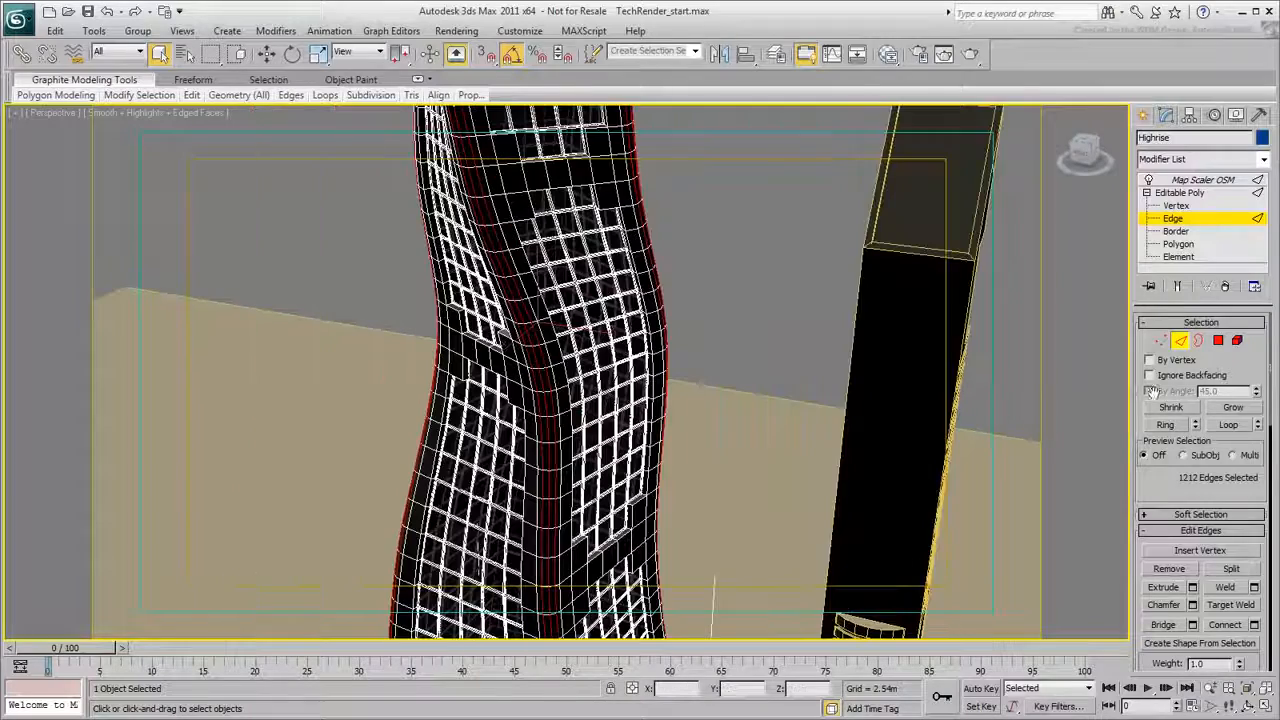
pyautogui.keyDown('ctrl'); pyautogui.click(1218, 342); pyautogui.keyUp('ctrl')
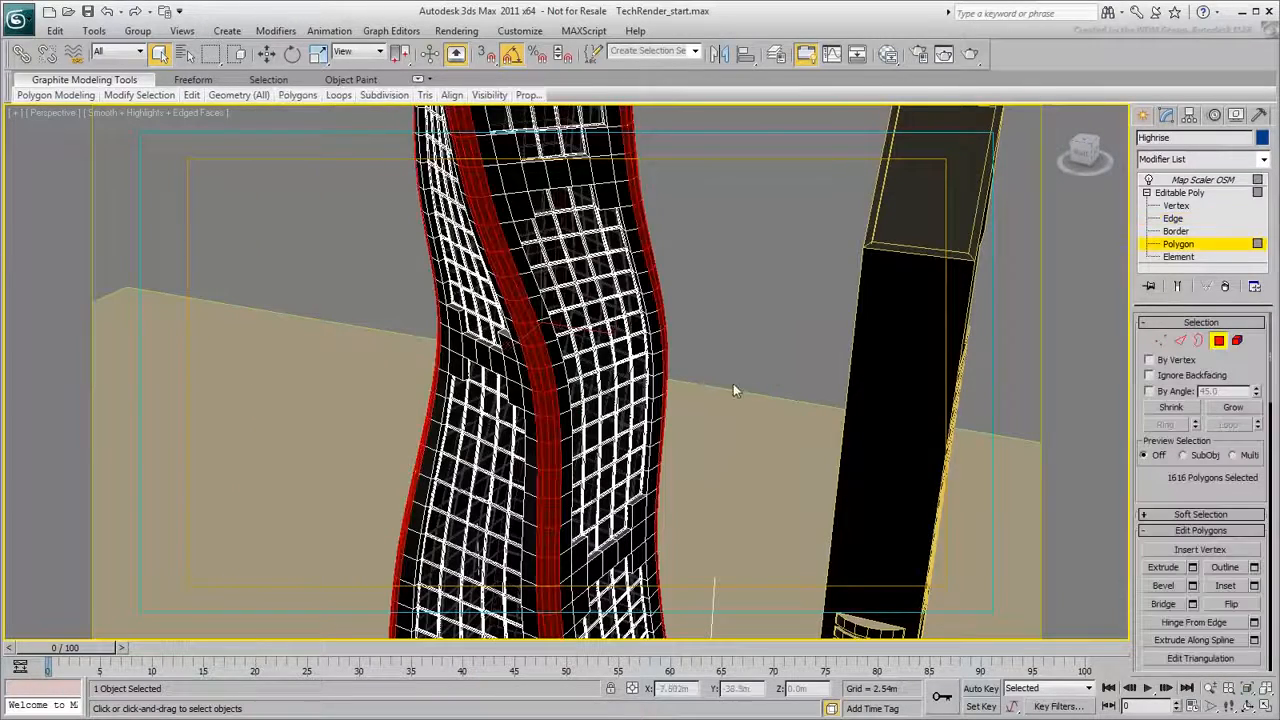
# Step: Assign the selected corner polygons to smoothing group 21 only, leaving smoothing groups 1 and 2 off
pyautogui.scroll(-6, 735, 340)
pyautogui.keyDown('alt'); pyautogui.moveTo(667, 379); pyautogui.dragTo(520, 390, button='middle'); pyautogui.keyUp('alt')
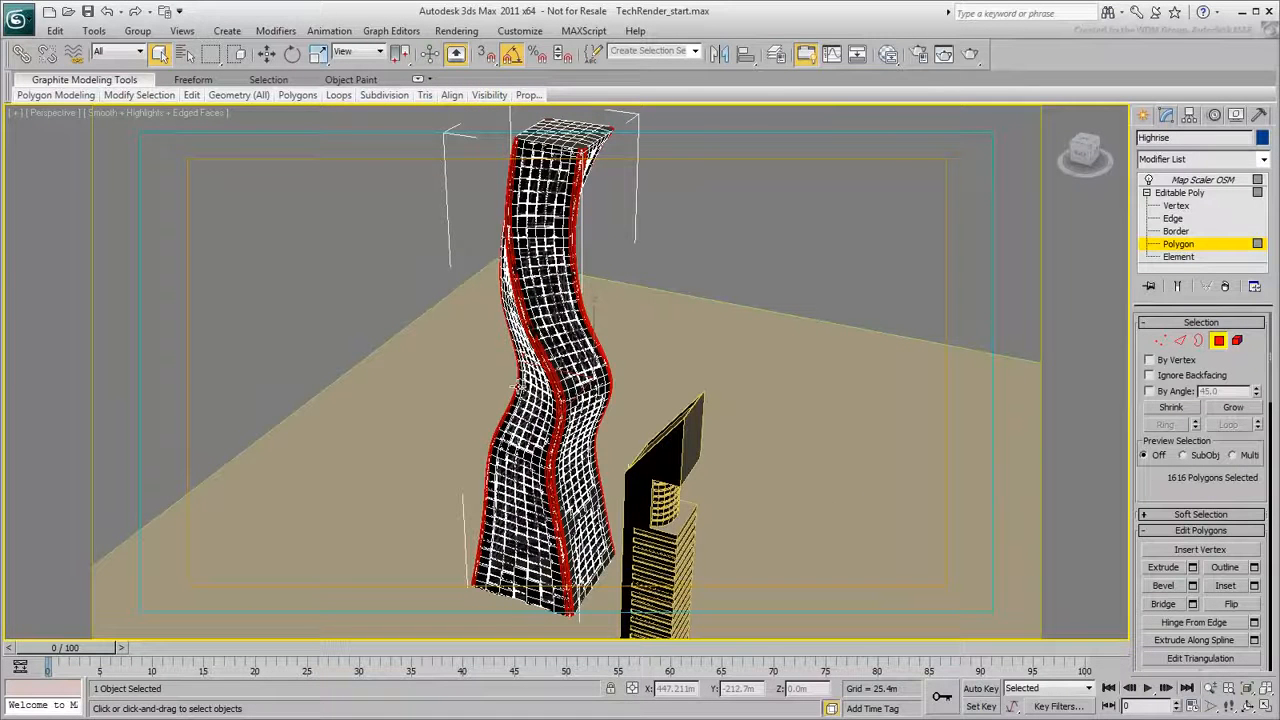
pyautogui.moveTo(1156, 480); pyautogui.dragTo(1148, 145)
pyautogui.moveTo(1148, 600); pyautogui.dragTo(1146, 240)
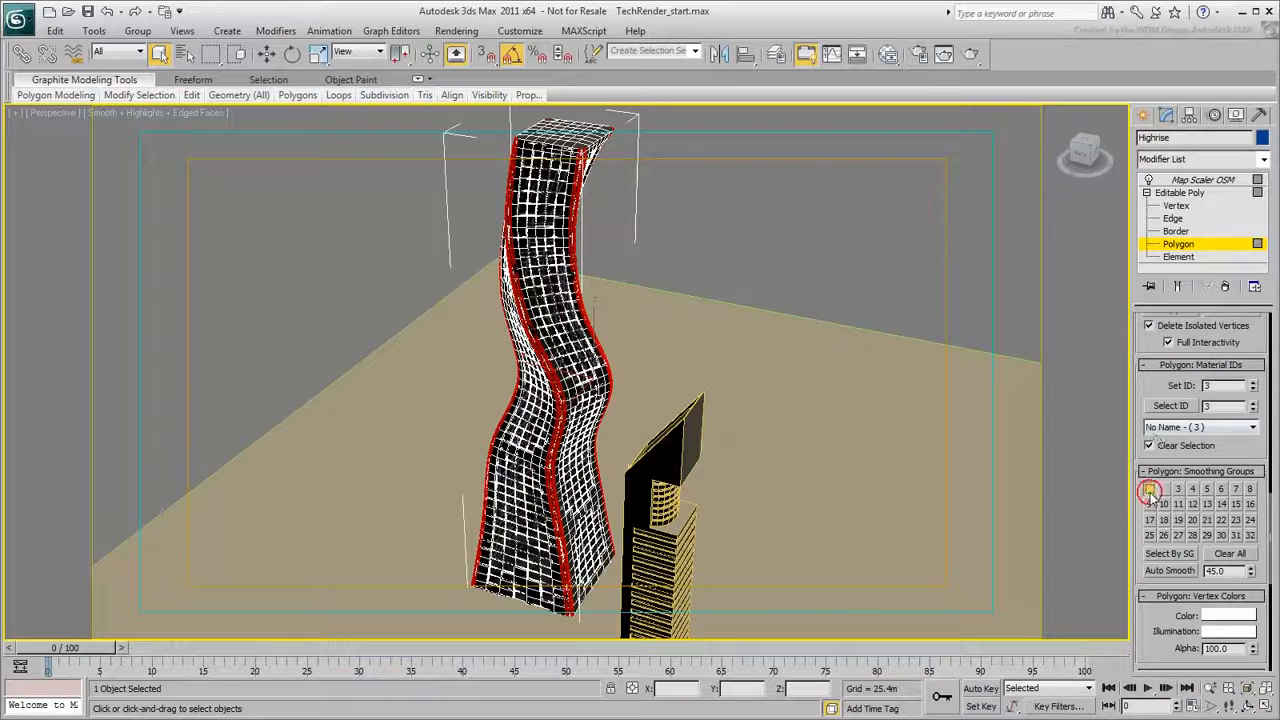
pyautogui.click(1150, 491)
pyautogui.click(1164, 490)
pyautogui.click(1164, 490)
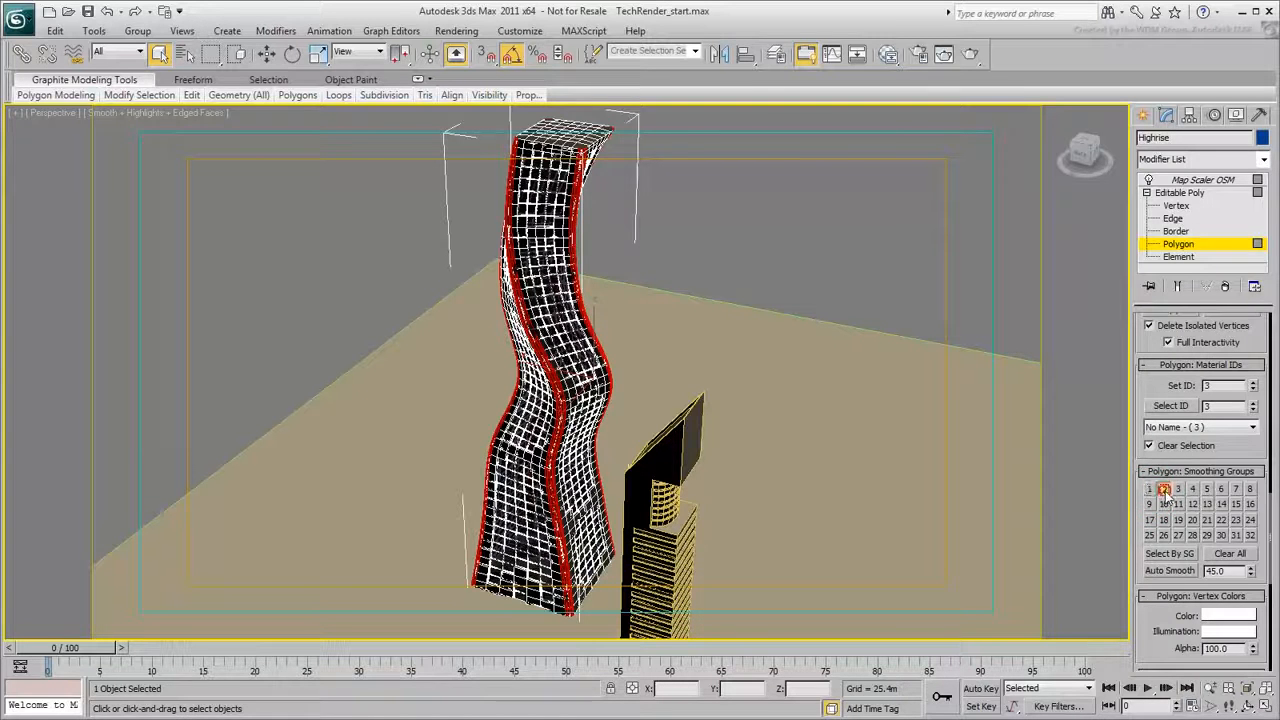
pyautogui.click(1207, 520)
# Step: Clear the polygon selection, leave Polygon level, deselect the tower, and restore the saved Perspective view
pyautogui.keyDown('alt'); pyautogui.moveTo(827, 285); pyautogui.dragTo(803, 280, button='middle'); pyautogui.keyUp('alt')
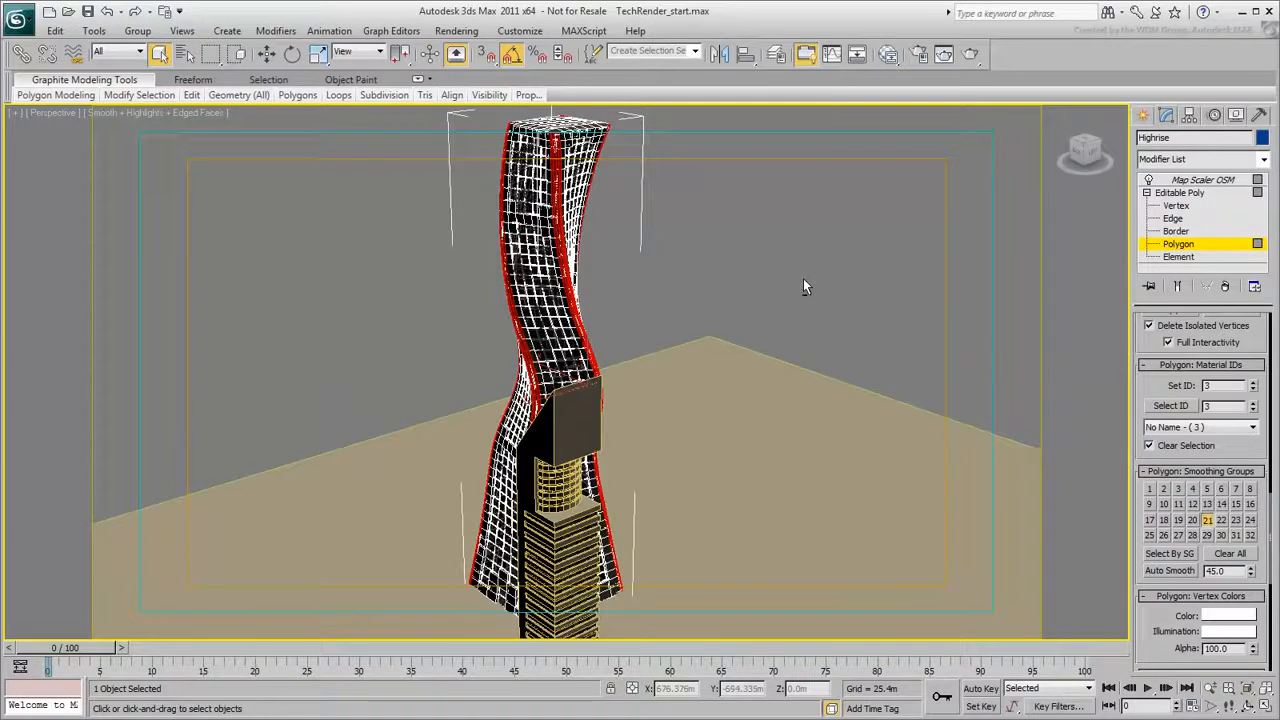
pyautogui.click(852, 324)
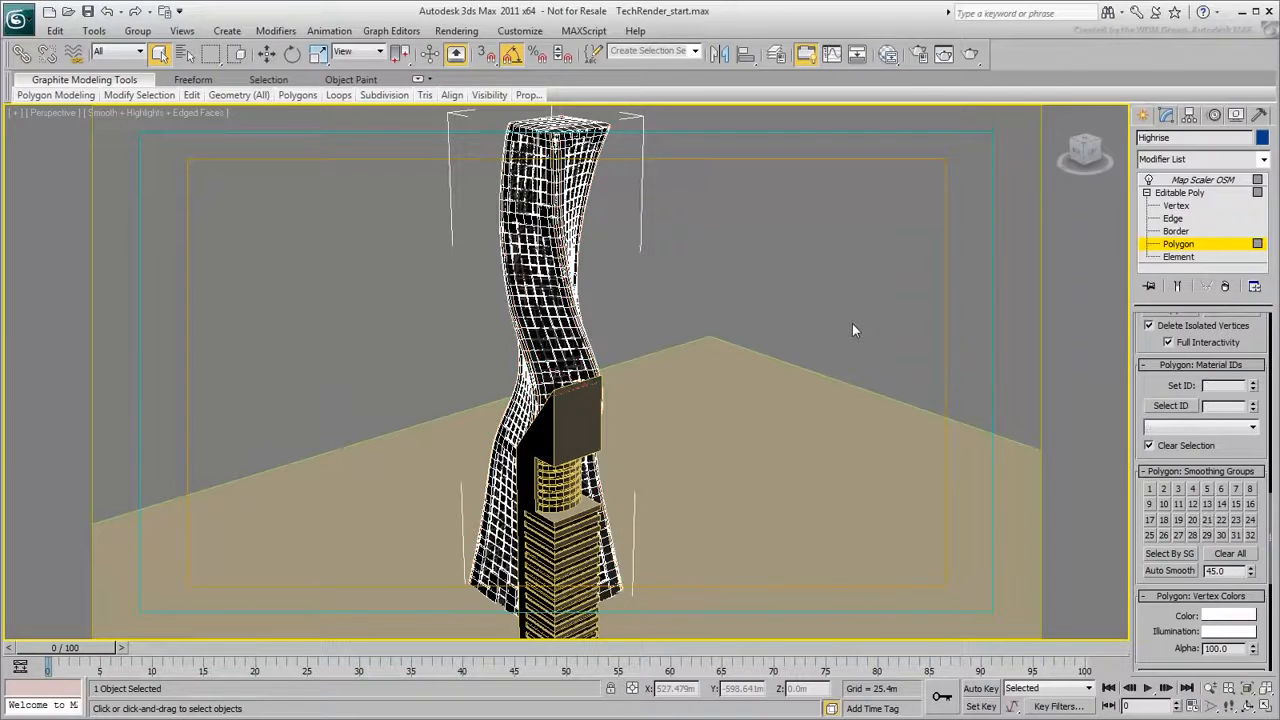
pyautogui.click(1176, 244)
pyautogui.click(924, 283)
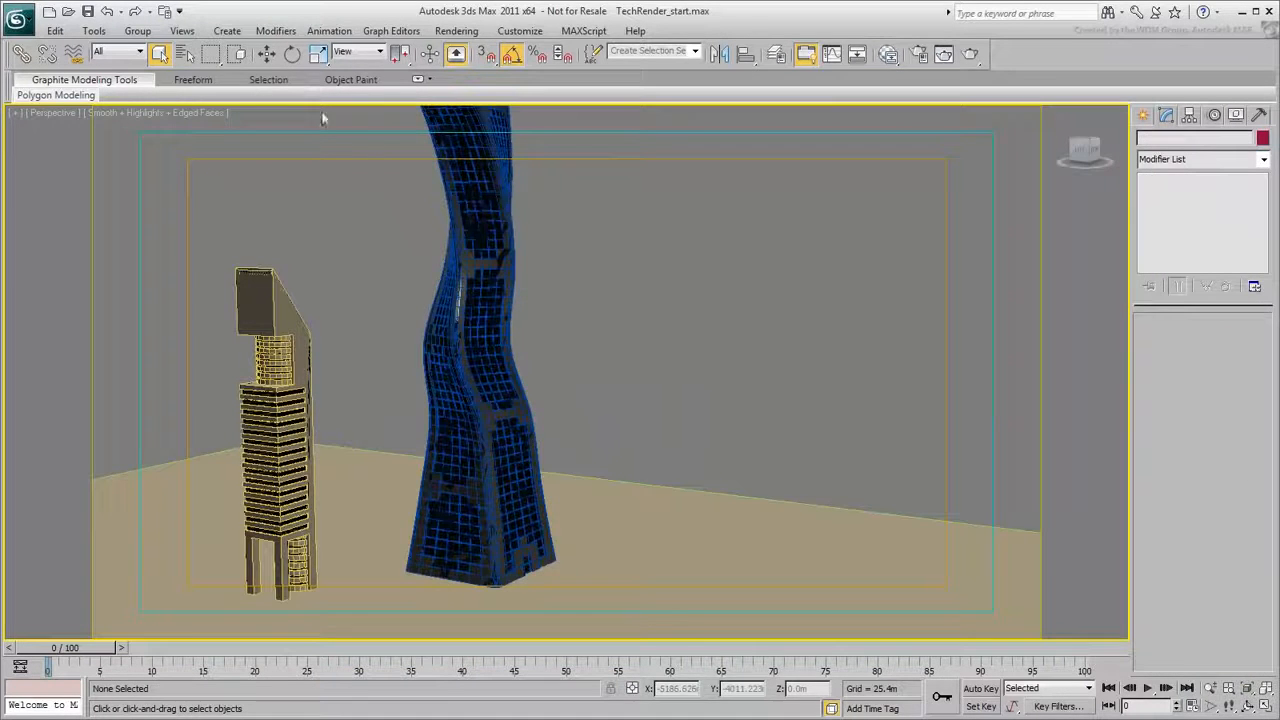
pyautogui.click(182, 31)
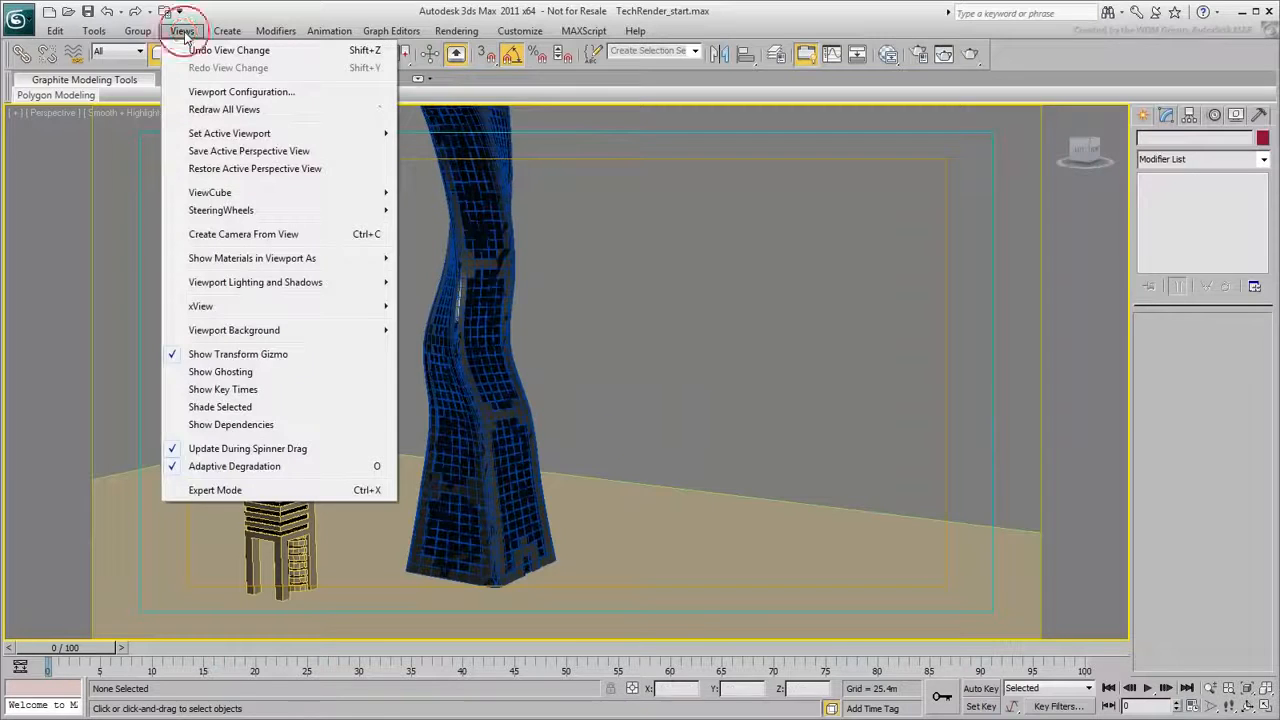
pyautogui.click(234, 170)
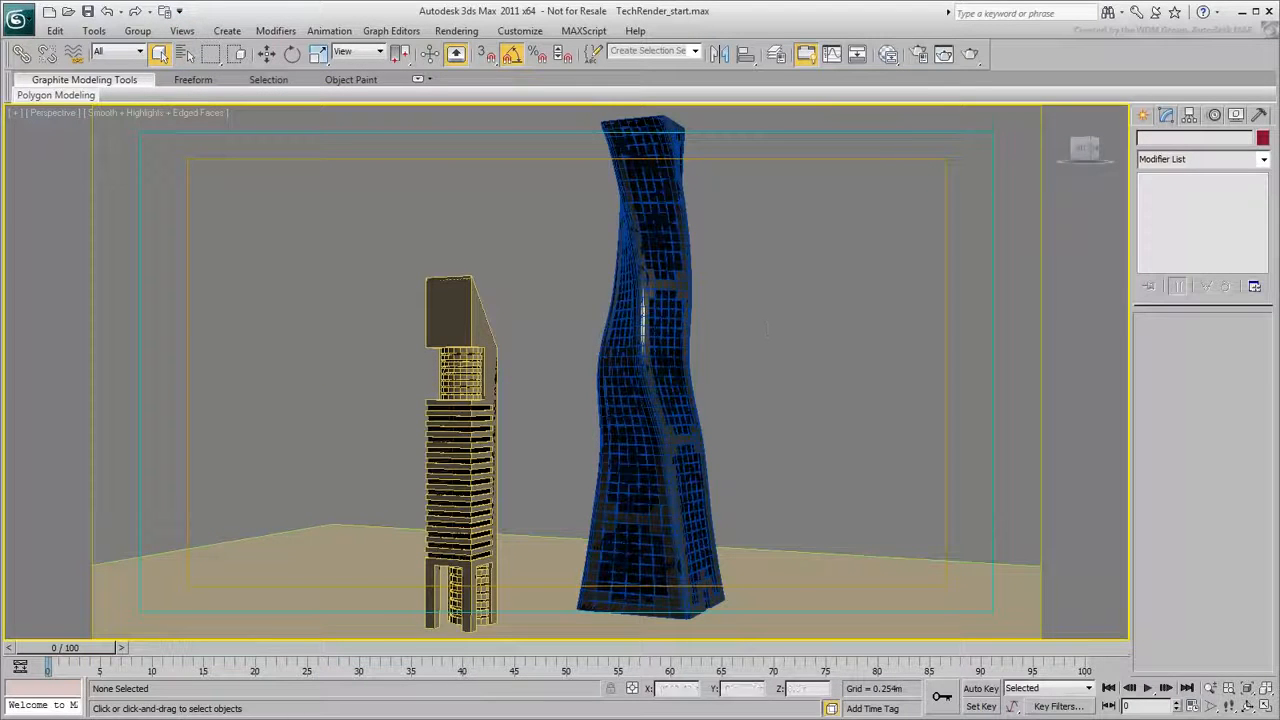
# Step: Re-render the Perspective view beside a clone of the previous frame to compare the corner lines, and close both frame windows after viewing
pyautogui.click(944, 54)
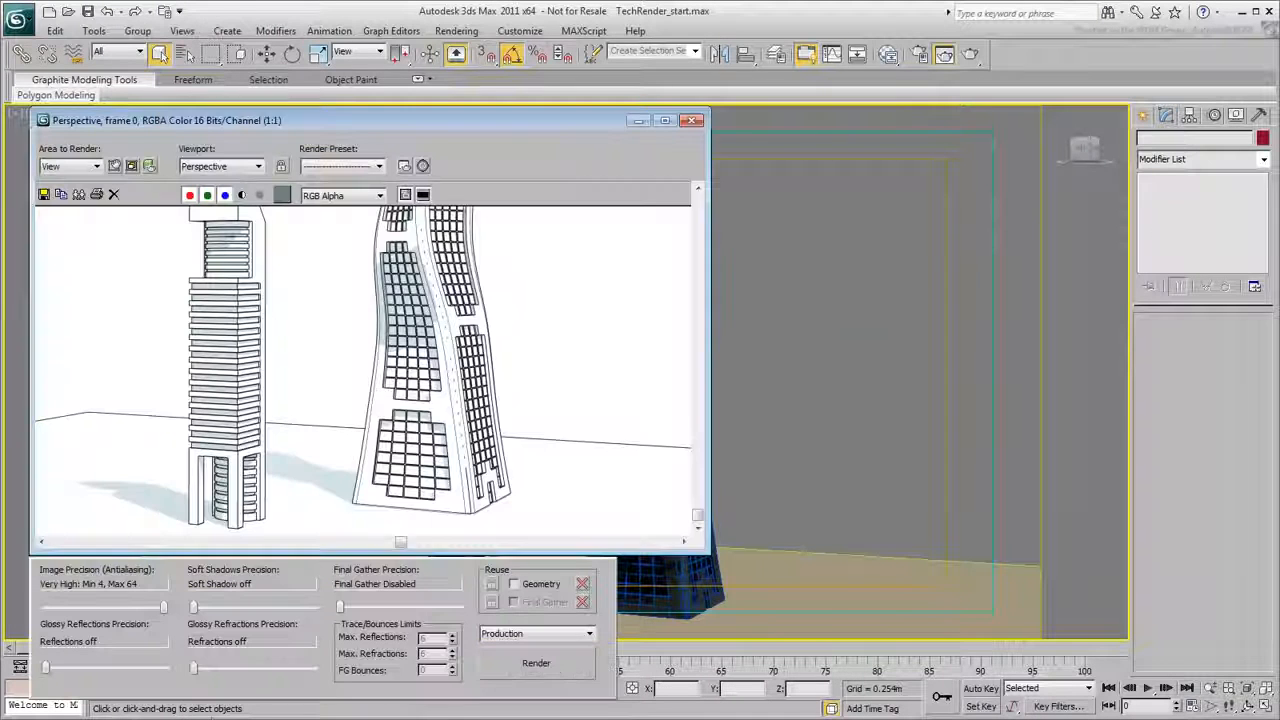
pyautogui.click(528, 673)
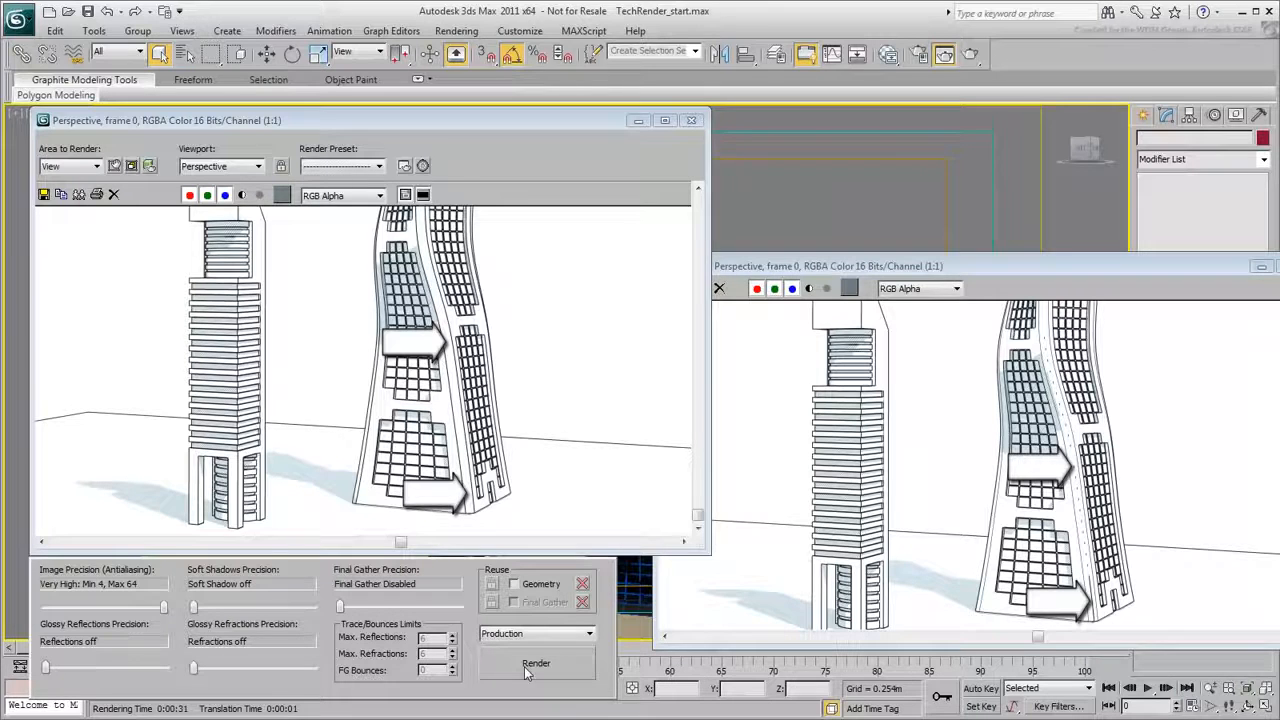
pyautogui.click(524, 666)
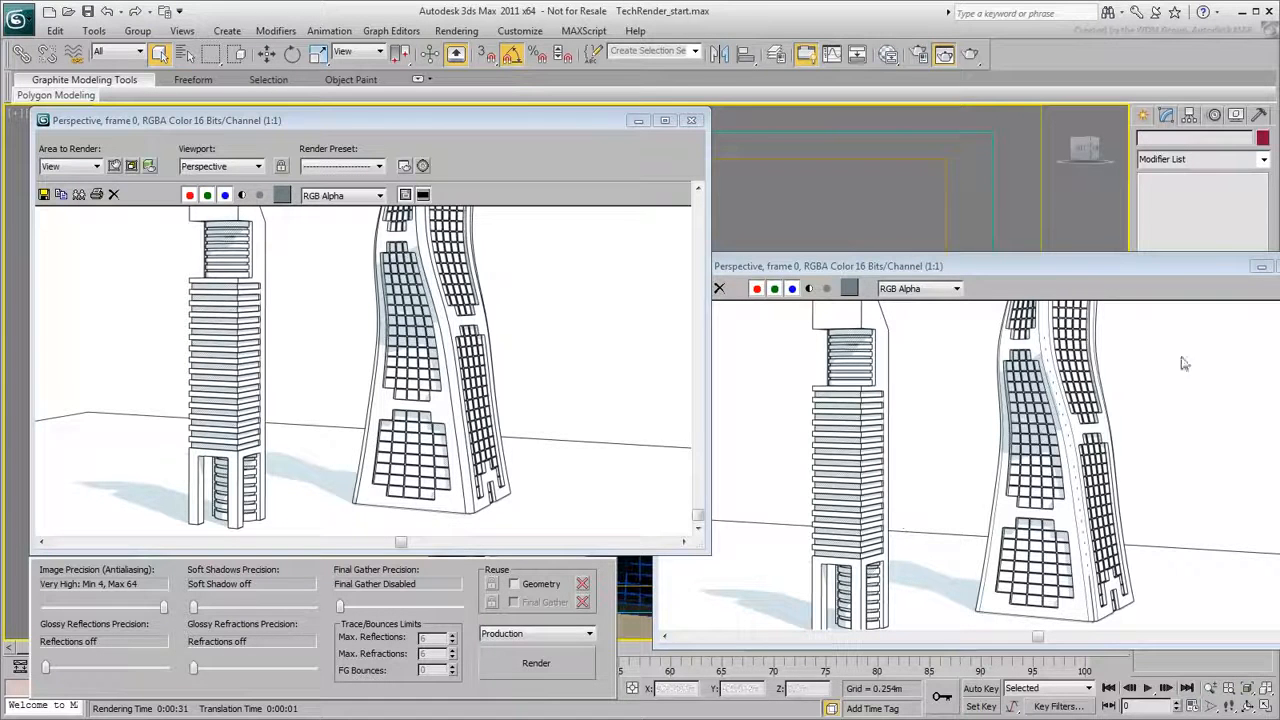
pyautogui.click(1278, 266)
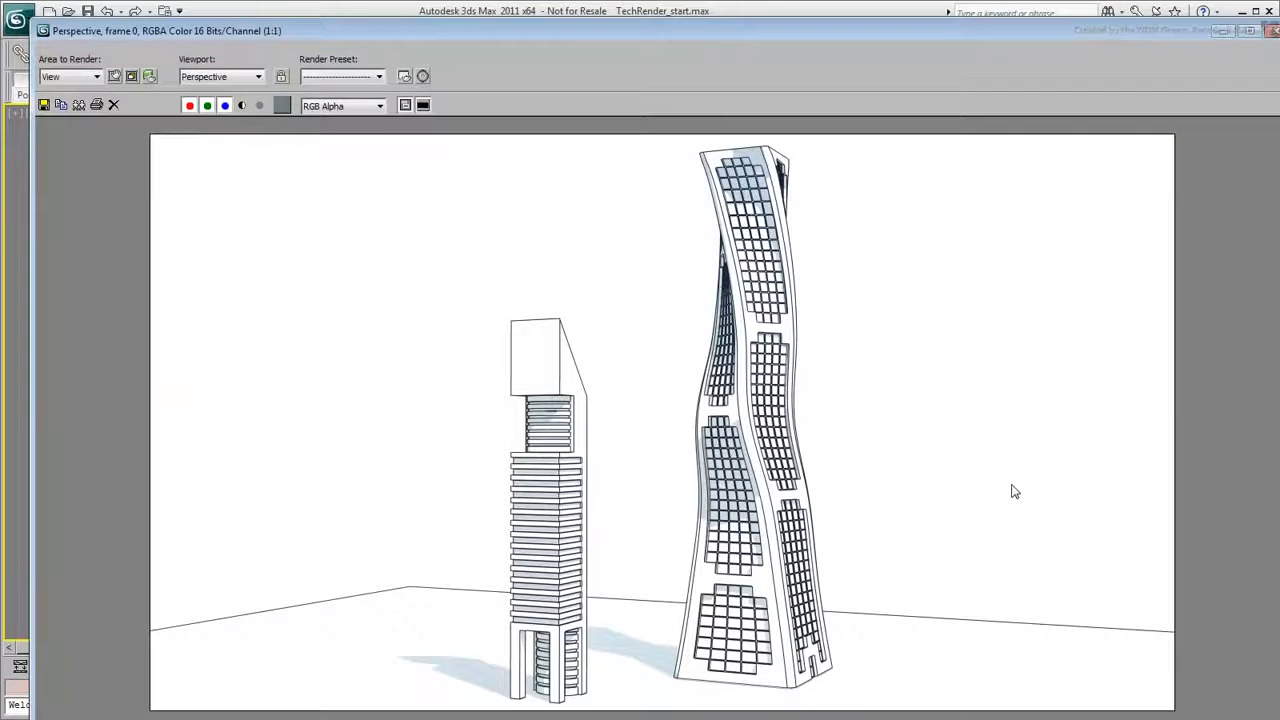
pyautogui.doubleClick(43, 30)
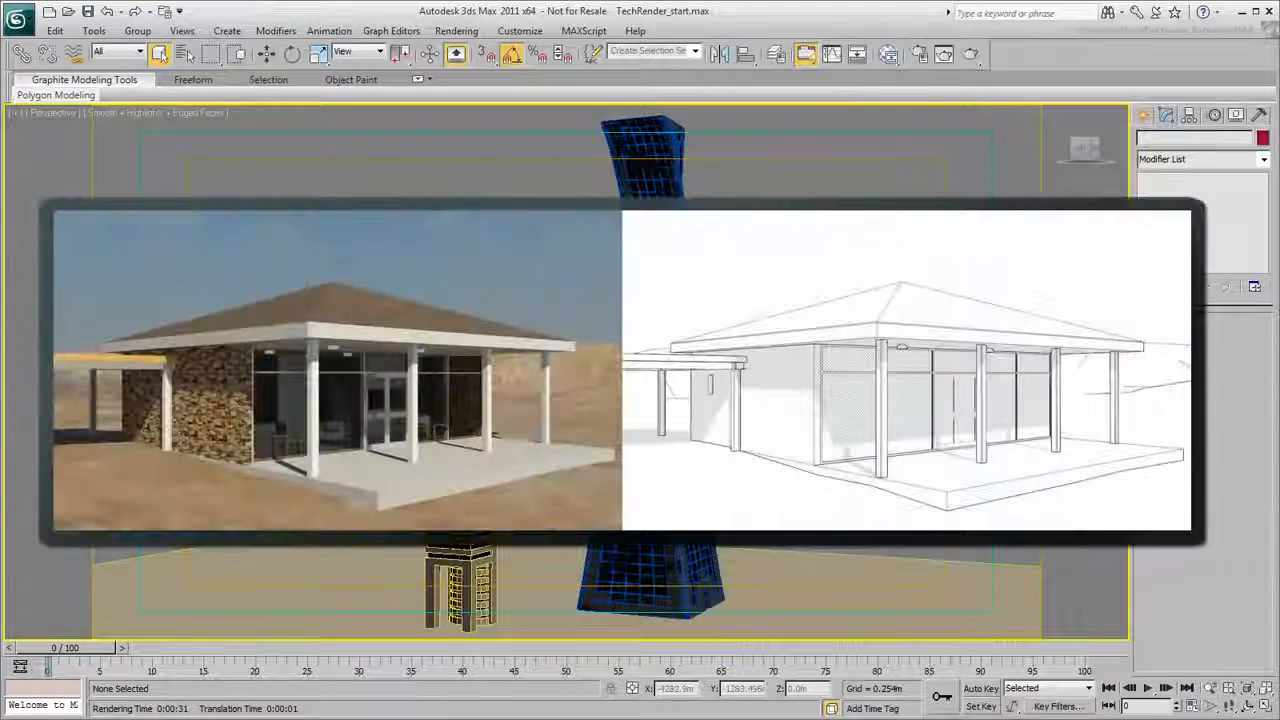